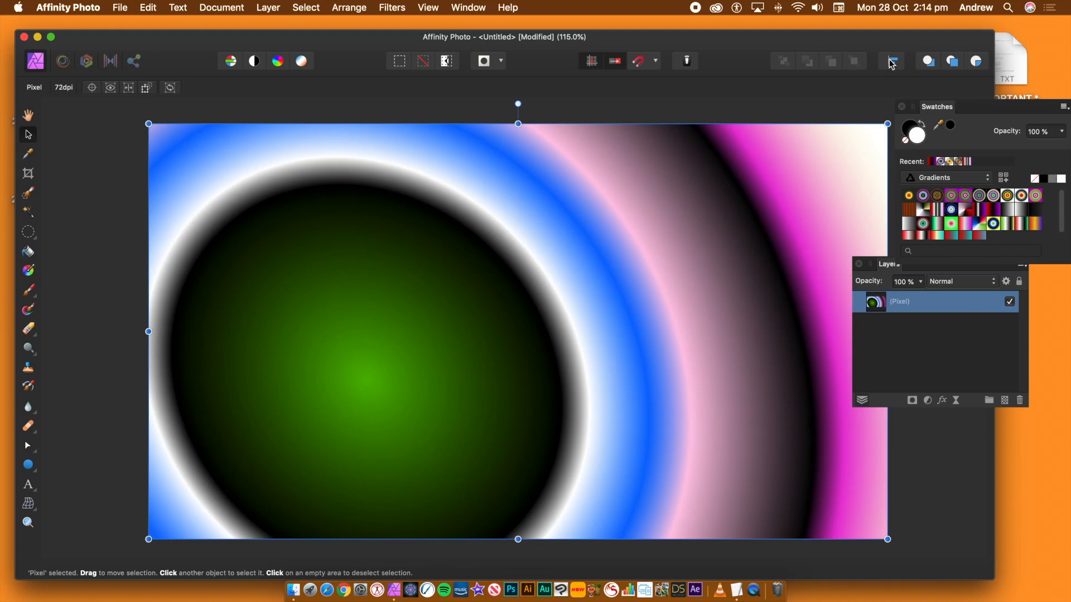
- Open the Equations distortion filter and switch its coordinate system to Polar
{"action": "left_click", "coordinate": [392, 8]}
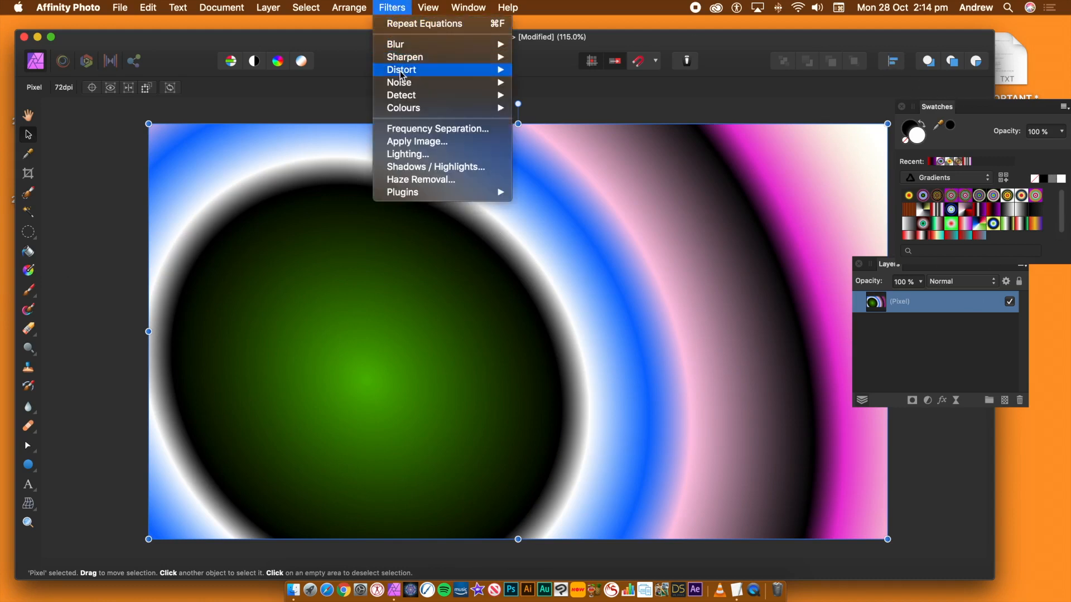
{"action": "mouse_move", "coordinate": [490, 70]}
{"action": "left_click", "coordinate": [551, 260]}
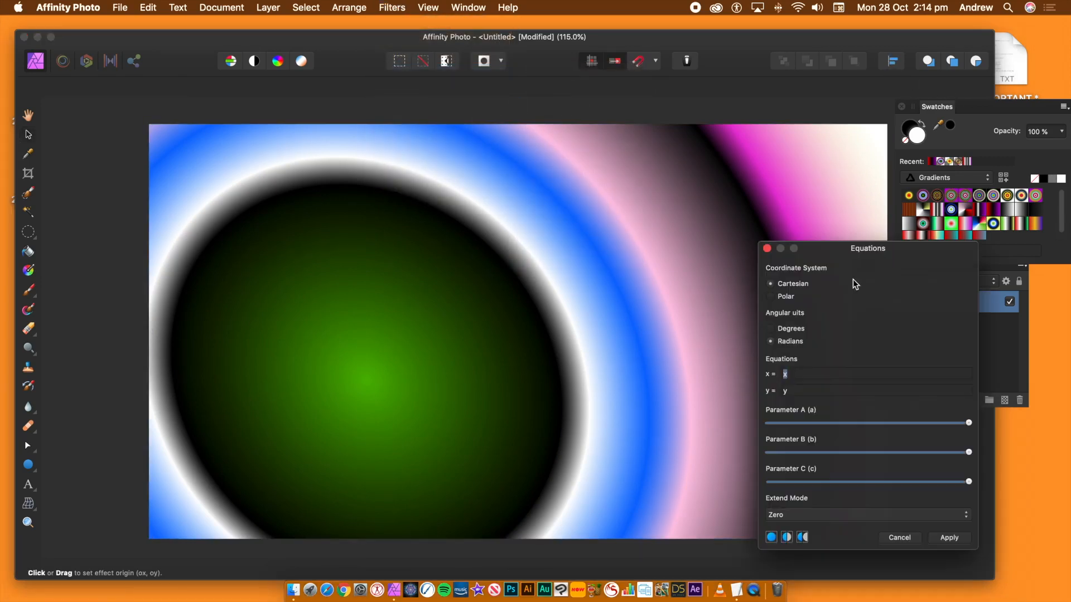
{"action": "left_click_drag", "start_coordinate": [857, 253], "coordinate": [702, 160]}
{"action": "left_click_drag", "start_coordinate": [921, 42], "coordinate": [919, 67]}
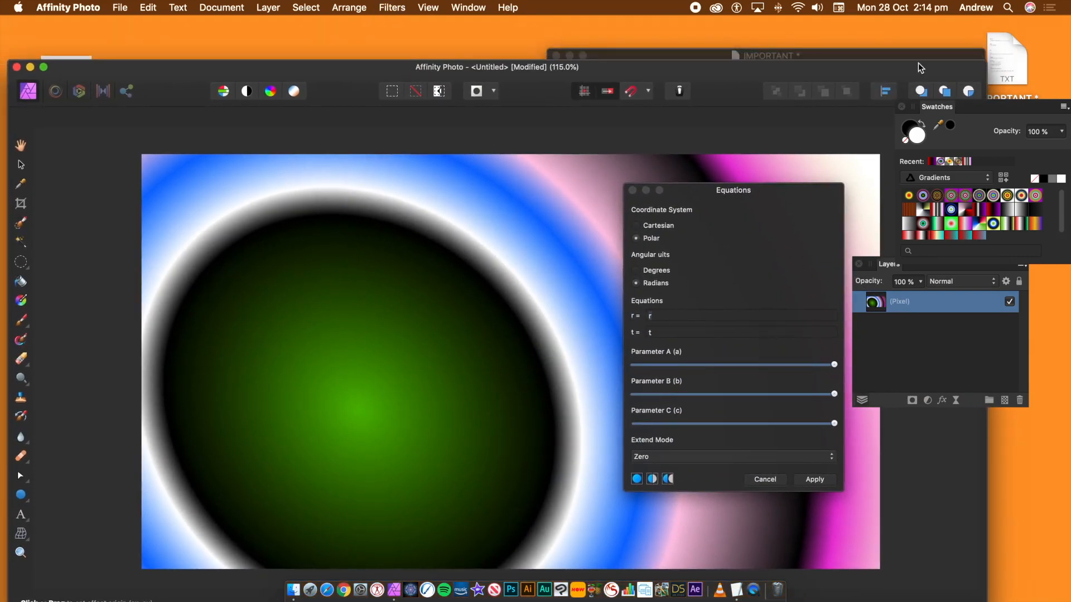
- Copy the spiral turn r equation from the IMPORTANT text file and paste it into the filter's r field
{"action": "left_click", "coordinate": [913, 54]}
{"action": "left_click_drag", "start_coordinate": [720, 146], "coordinate": [570, 143]}
{"action": "key", "text": "super+c"}
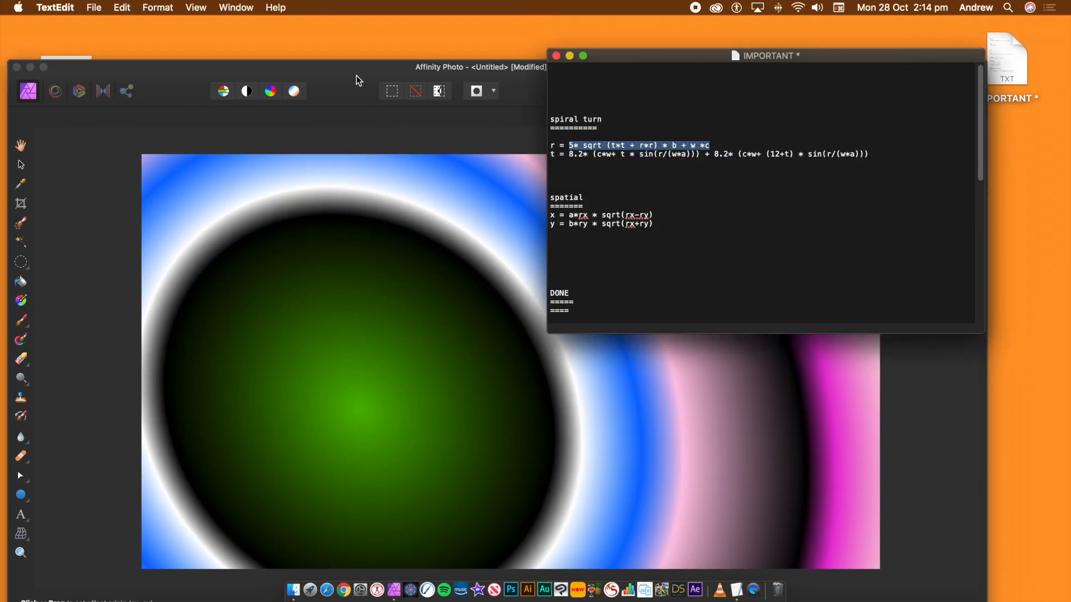
{"action": "left_click", "coordinate": [440, 131]}
{"action": "left_click", "coordinate": [660, 314]}
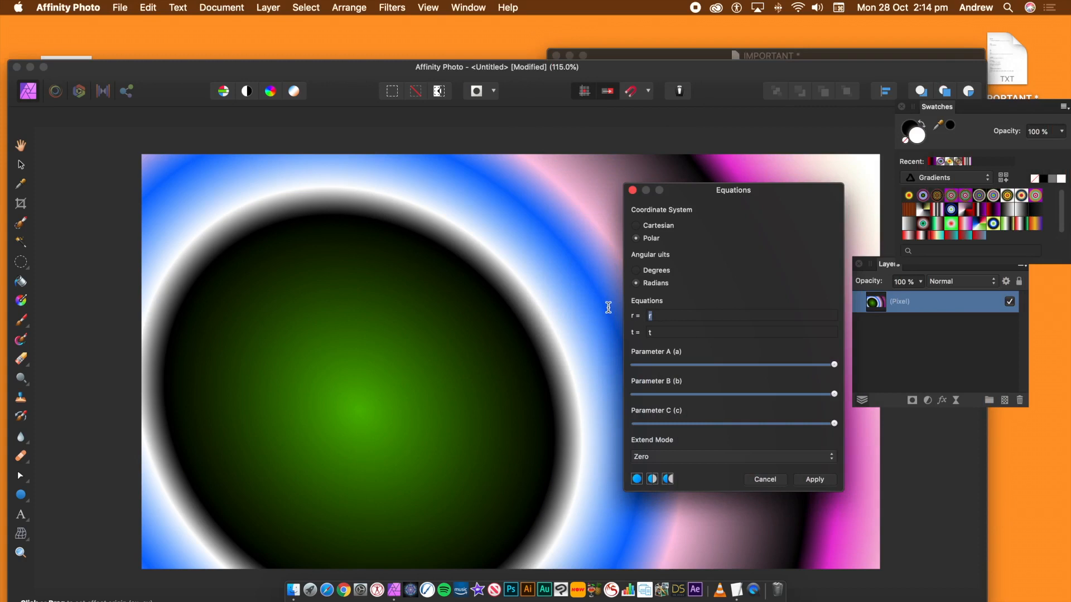
{"action": "key", "text": "Tab"}
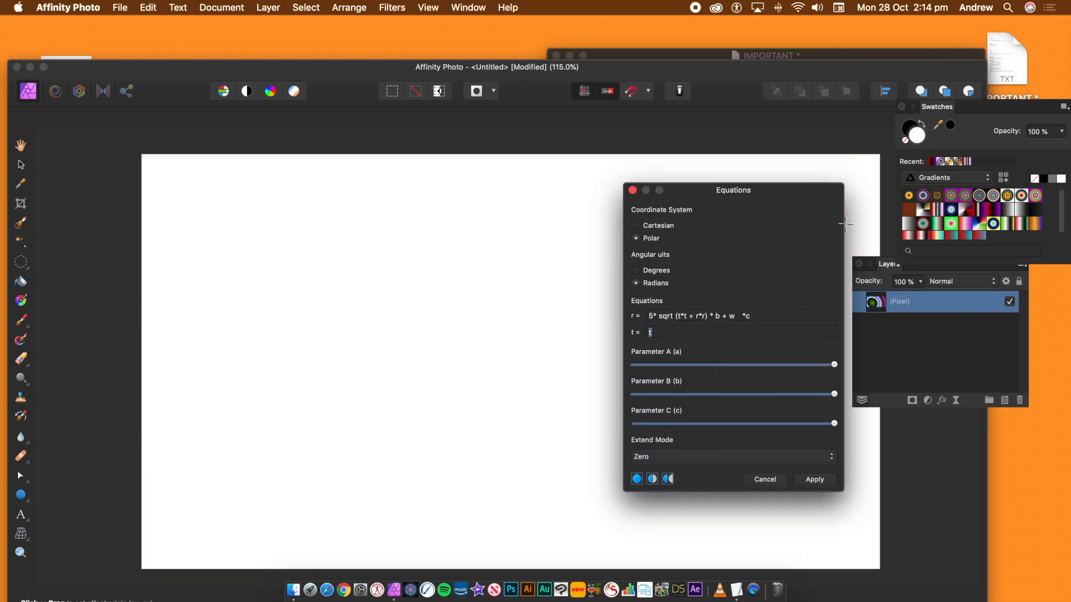
- Copy the spiral turn t equation from the IMPORTANT text file and paste it into the filter's t field
{"action": "left_click", "coordinate": [846, 58]}
{"action": "left_click_drag", "start_coordinate": [887, 159], "coordinate": [571, 157]}
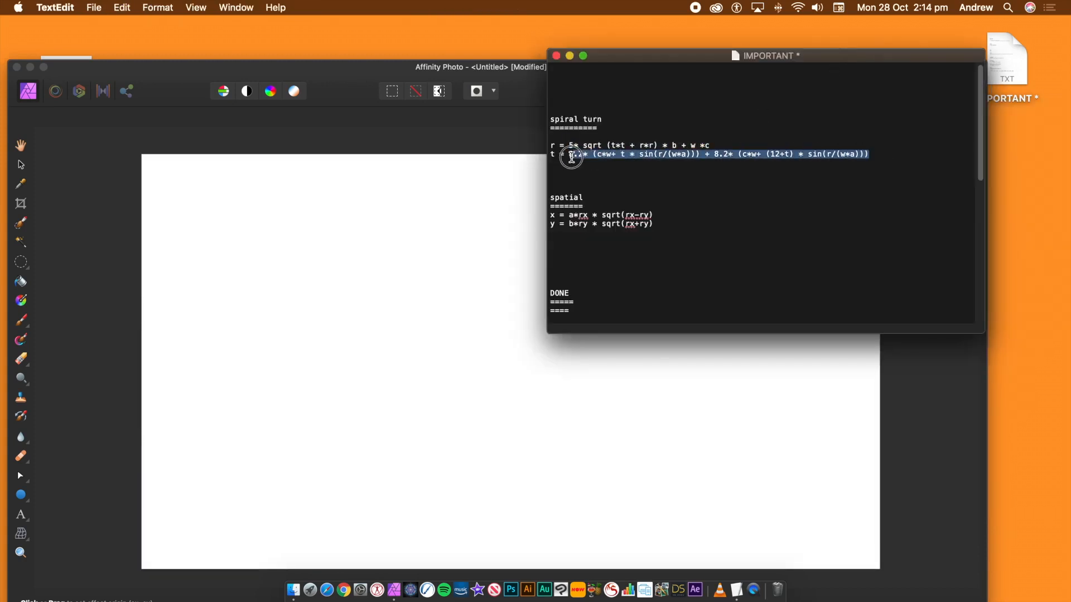
{"action": "key", "text": "super+c"}
{"action": "left_click", "coordinate": [471, 77]}
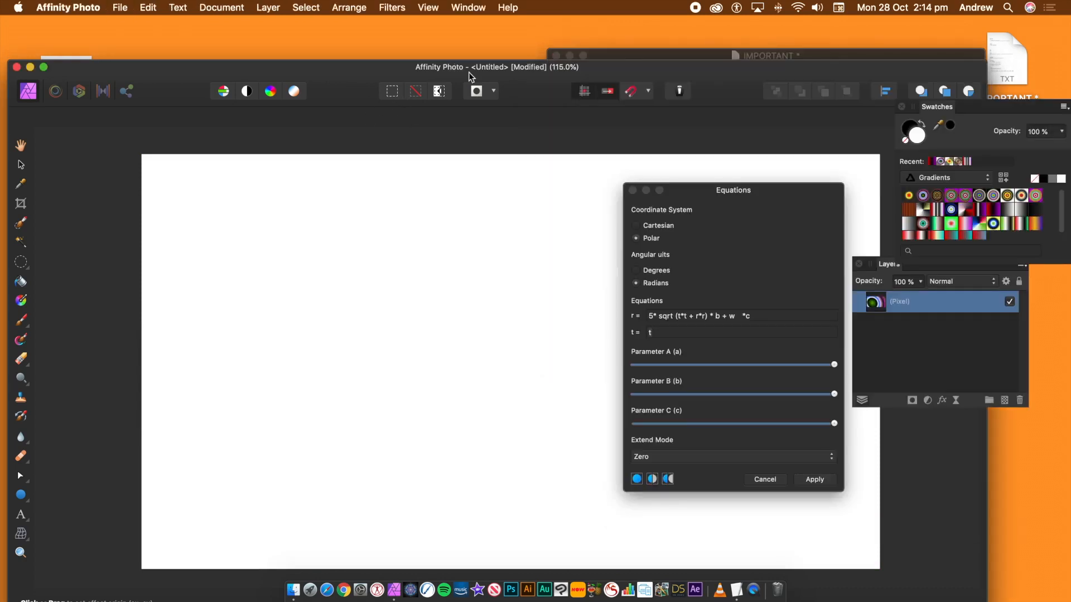
{"action": "left_click", "coordinate": [650, 334]}
{"action": "key", "text": "super+v"}
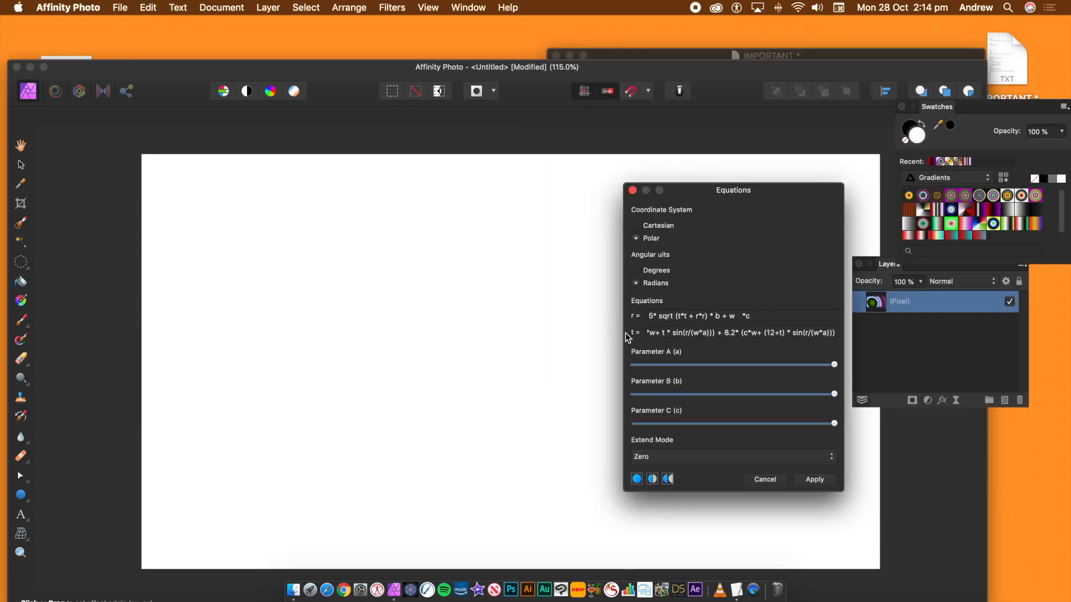
{"action": "key", "text": "Tab"}
- Lower parameters C, B and A and set the effect origin near the canvas centre
{"action": "left_click_drag", "start_coordinate": [834, 423], "coordinate": [649, 423]}
{"action": "left_click_drag", "start_coordinate": [795, 395], "coordinate": [668, 411]}
{"action": "left_click_drag", "start_coordinate": [777, 367], "coordinate": [675, 364]}
{"action": "left_click_drag", "start_coordinate": [490, 393], "coordinate": [483, 340]}
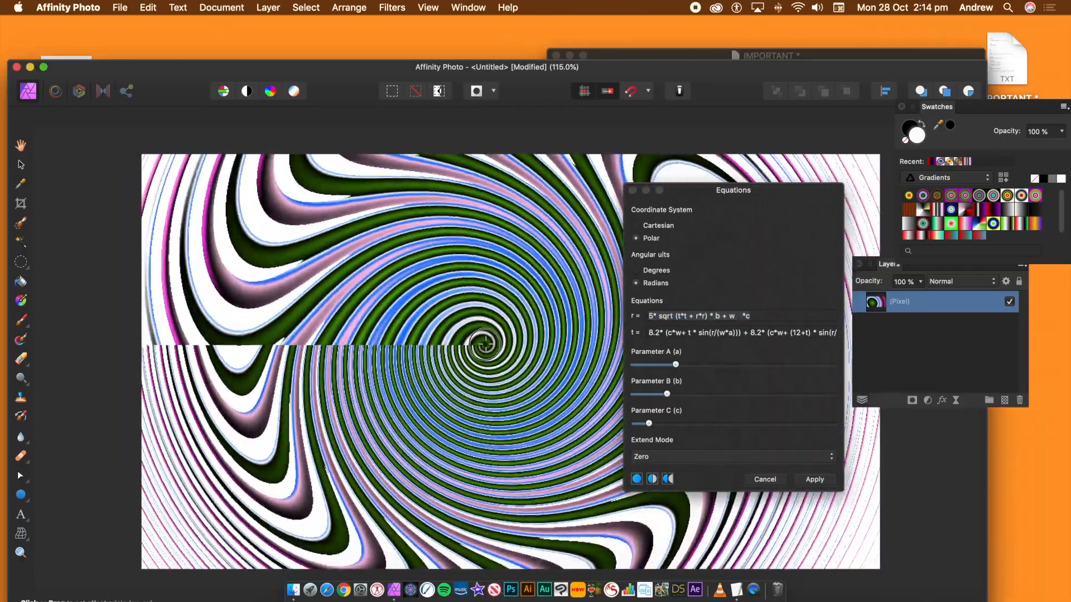
- Nudge Parameter C up slightly and set the Extend Mode to Mirror
{"action": "mouse_move", "coordinate": [657, 429]}
{"action": "left_mouse_down"}
{"action": "mouse_move", "coordinate": [709, 426]}
{"action": "mouse_move", "coordinate": [668, 427]}
{"action": "left_mouse_up"}
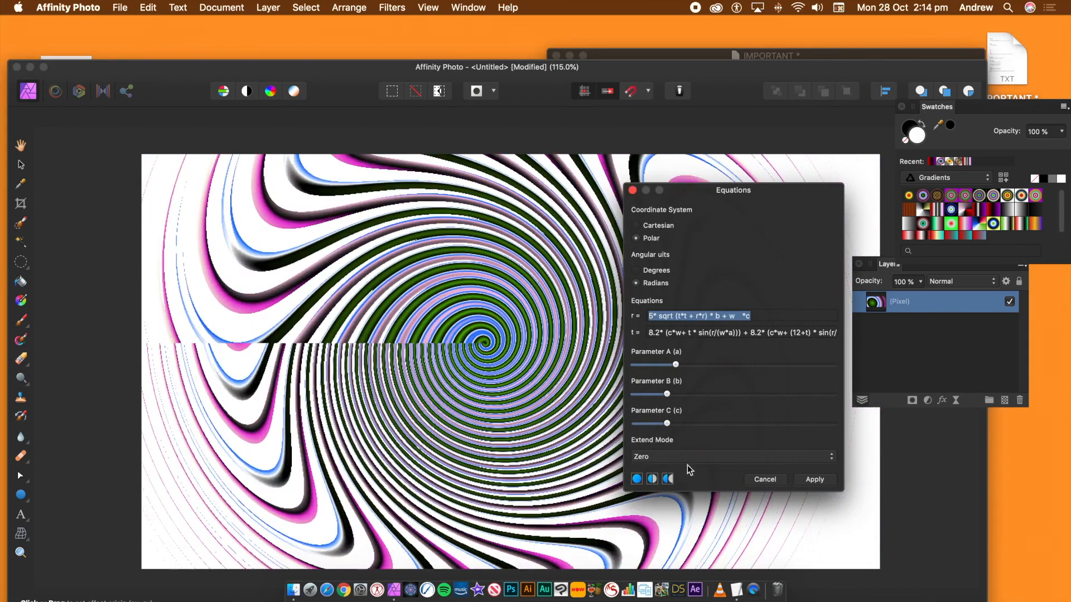
{"action": "left_click", "coordinate": [687, 460]}
{"action": "left_click", "coordinate": [683, 497]}
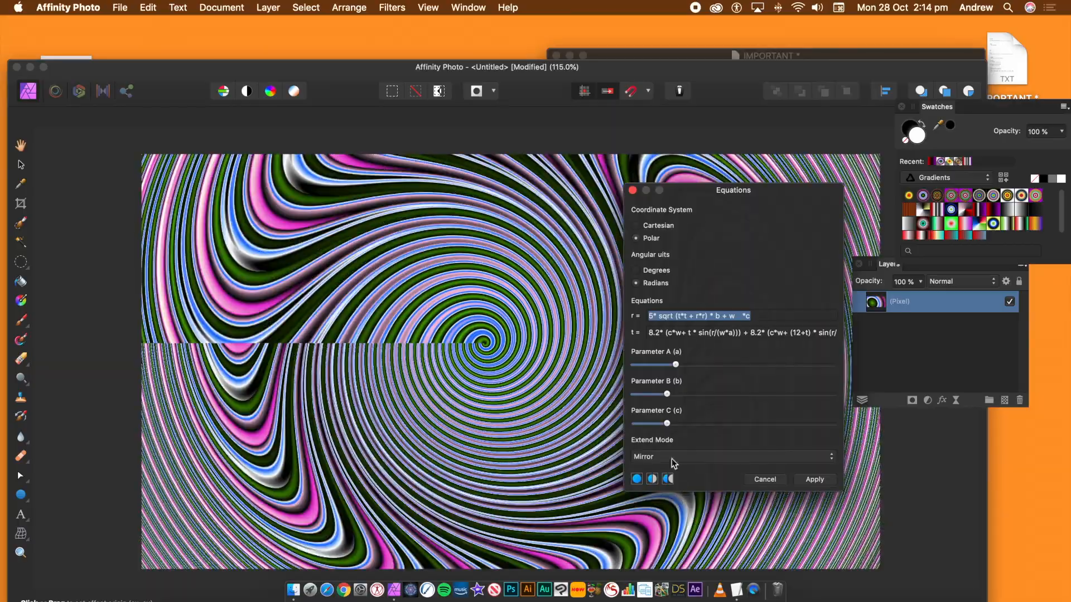
- Try leading multipliers of 10 and 30 in the r equation
{"action": "left_click_drag", "start_coordinate": [484, 342], "coordinate": [202, 415]}
{"action": "left_click", "coordinate": [502, 345]}
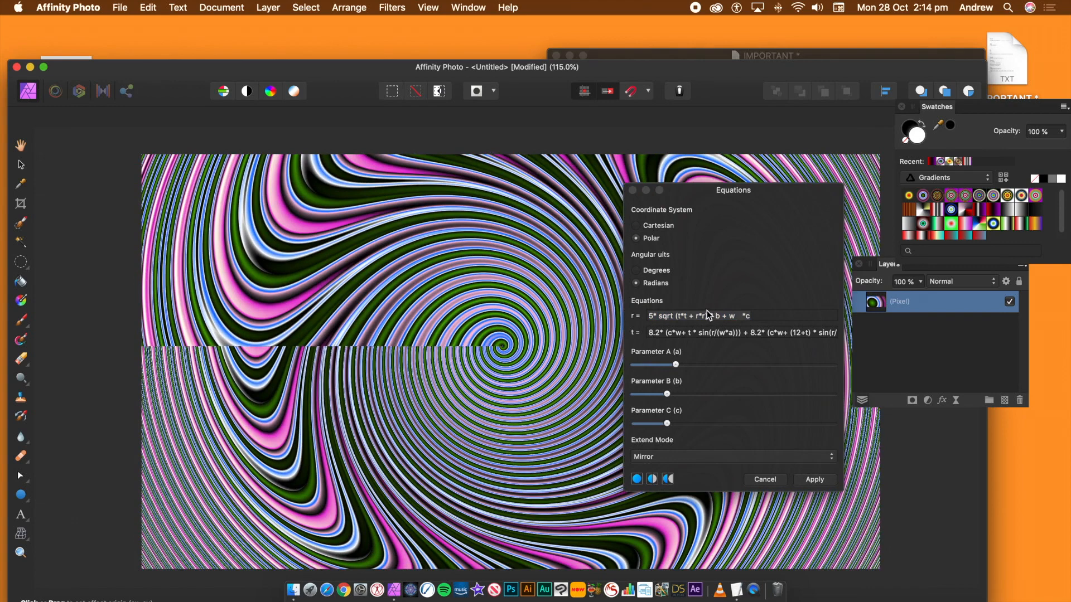
{"action": "left_click", "coordinate": [685, 316]}
{"action": "left_click", "coordinate": [653, 317]}
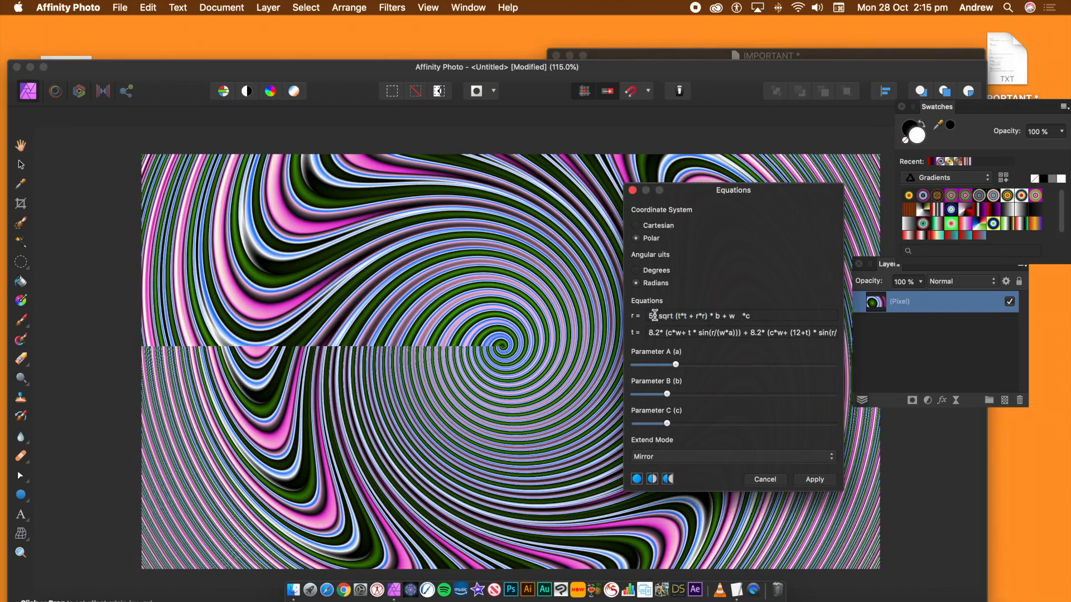
{"action": "type", "text": "10"}
{"action": "key", "text": "Tab"}
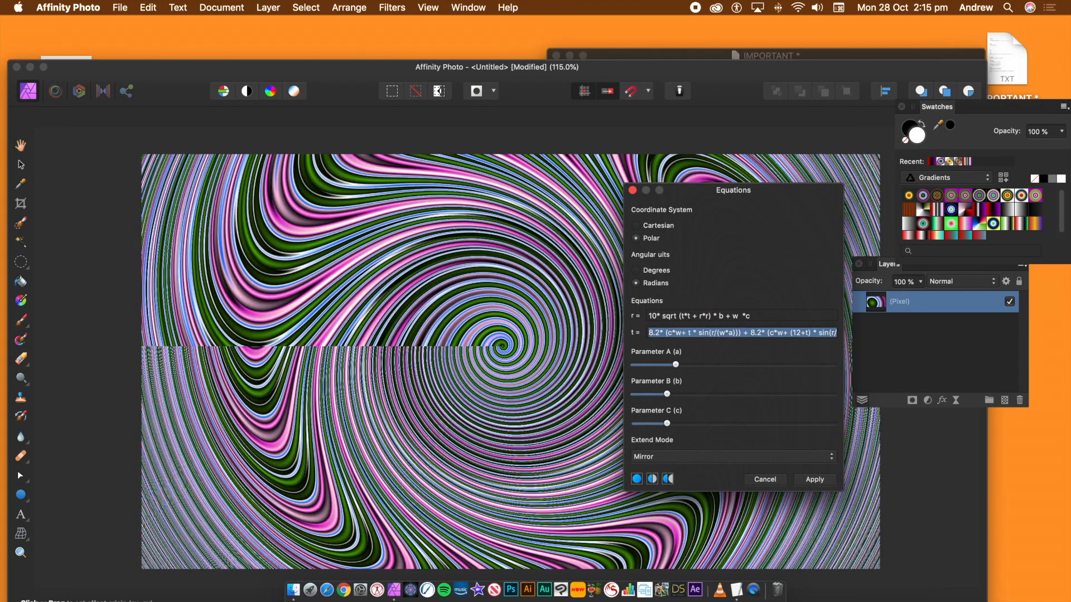
{"action": "left_click_drag", "start_coordinate": [658, 317], "coordinate": [633, 317]}
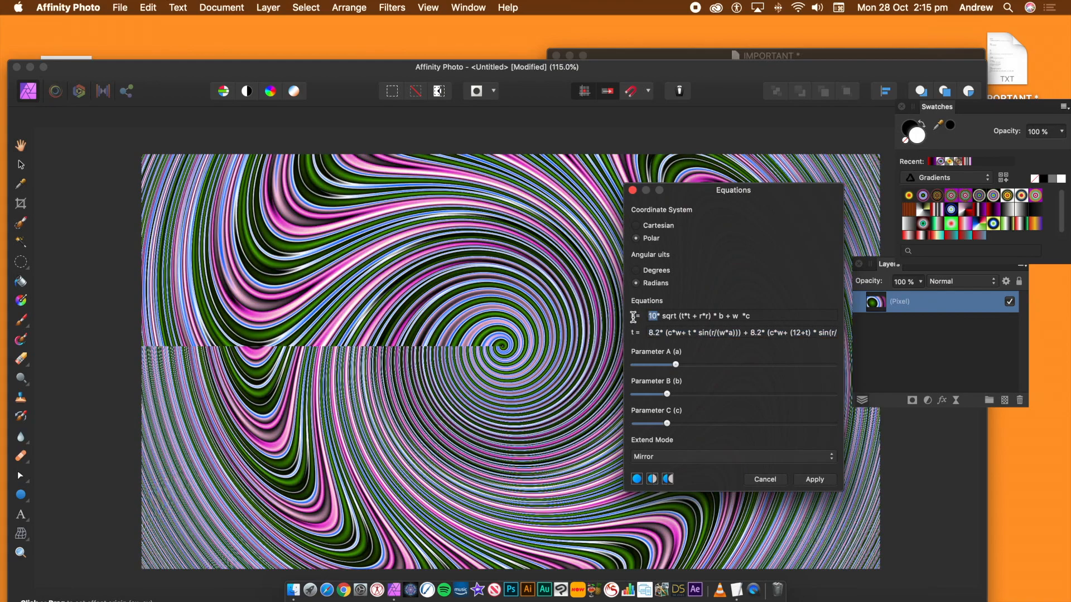
{"action": "type", "text": "30"}
{"action": "key", "text": "Tab"}
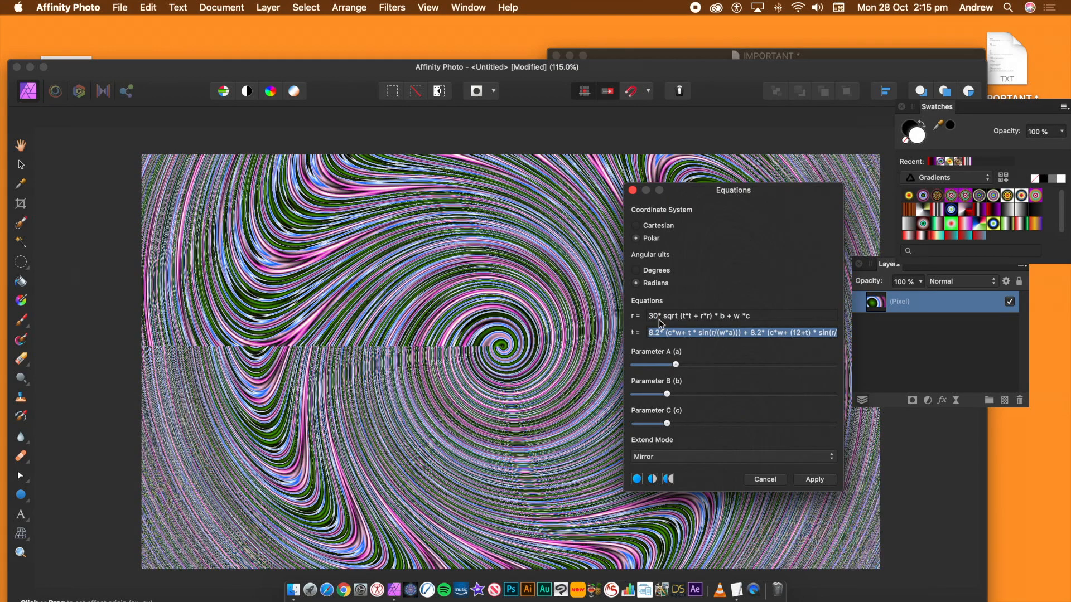
- Set the r equation's leading multiplier to 2
{"action": "left_click_drag", "start_coordinate": [657, 313], "coordinate": [622, 315]}
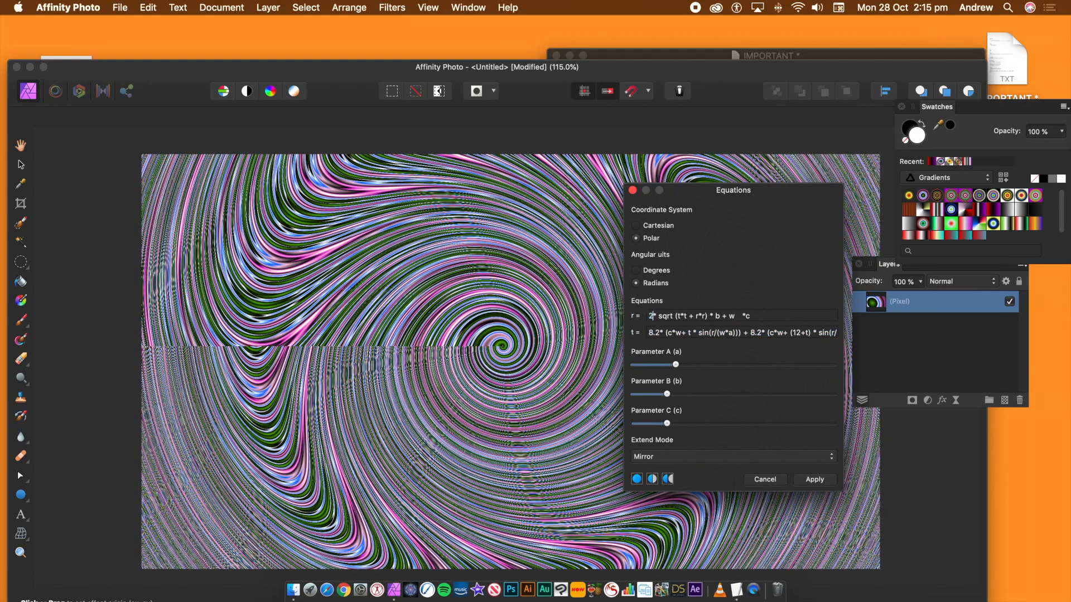
{"action": "type", "text": "2"}
{"action": "key", "text": "Tab"}
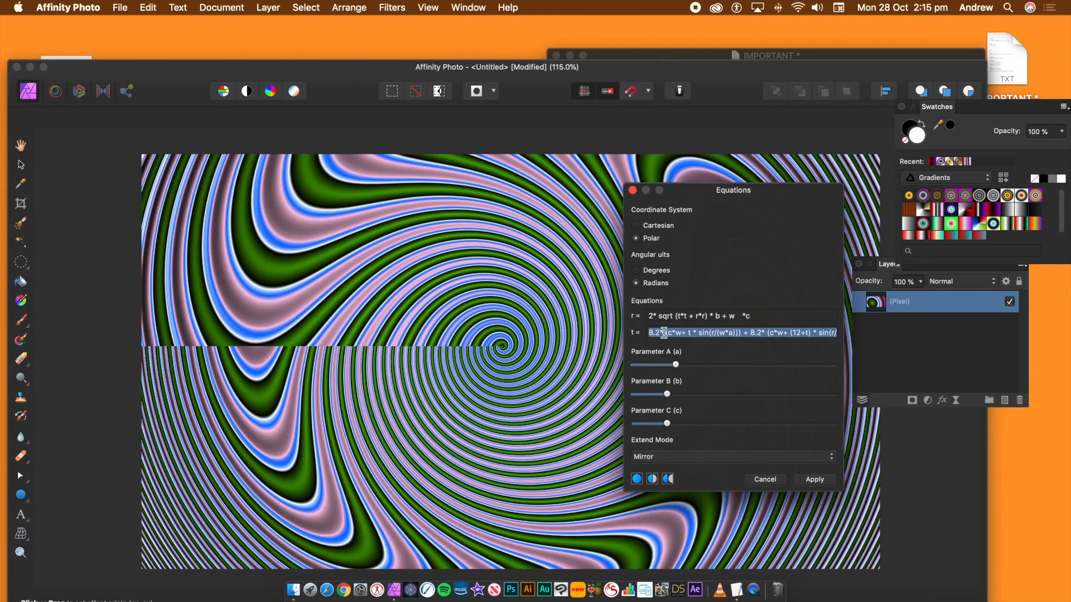
- Replace the second 8.2 coefficient in the t equation with 5
{"action": "left_click", "coordinate": [662, 332]}
{"action": "double_click", "coordinate": [750, 332]}
{"action": "type", "text": "20"}
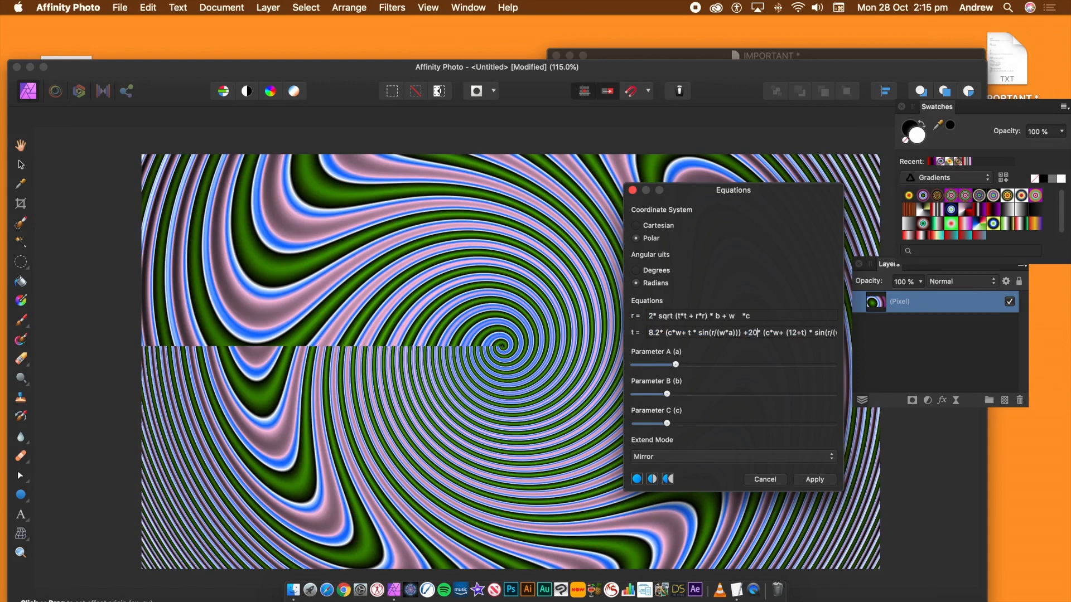
{"action": "key", "text": "Tab"}
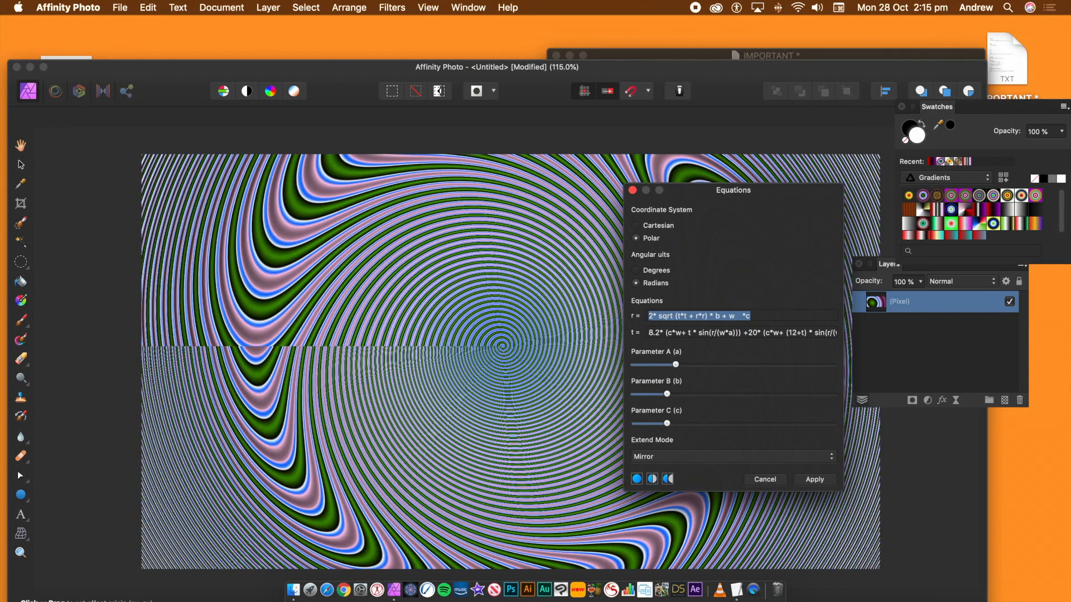
{"action": "double_click", "coordinate": [753, 332]}
{"action": "type", "text": "5"}
{"action": "key", "text": "Tab"}
- Replace the 12 in the t equation's (12+t) term with 20
{"action": "left_click", "coordinate": [800, 333]}
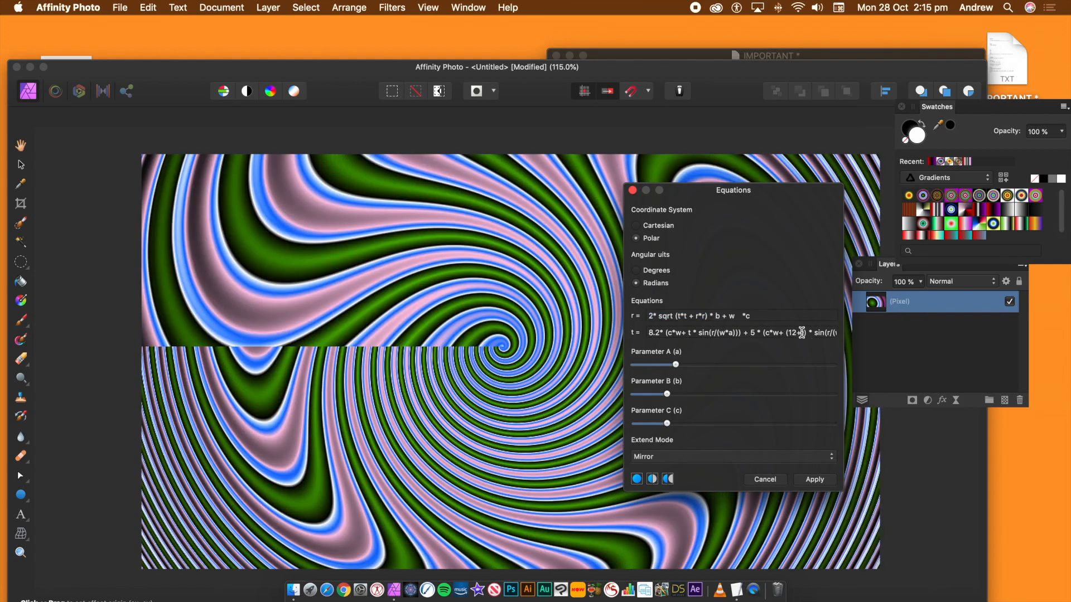
{"action": "double_click", "coordinate": [787, 332]}
{"action": "type", "text": "4"}
{"action": "key", "text": "Tab"}
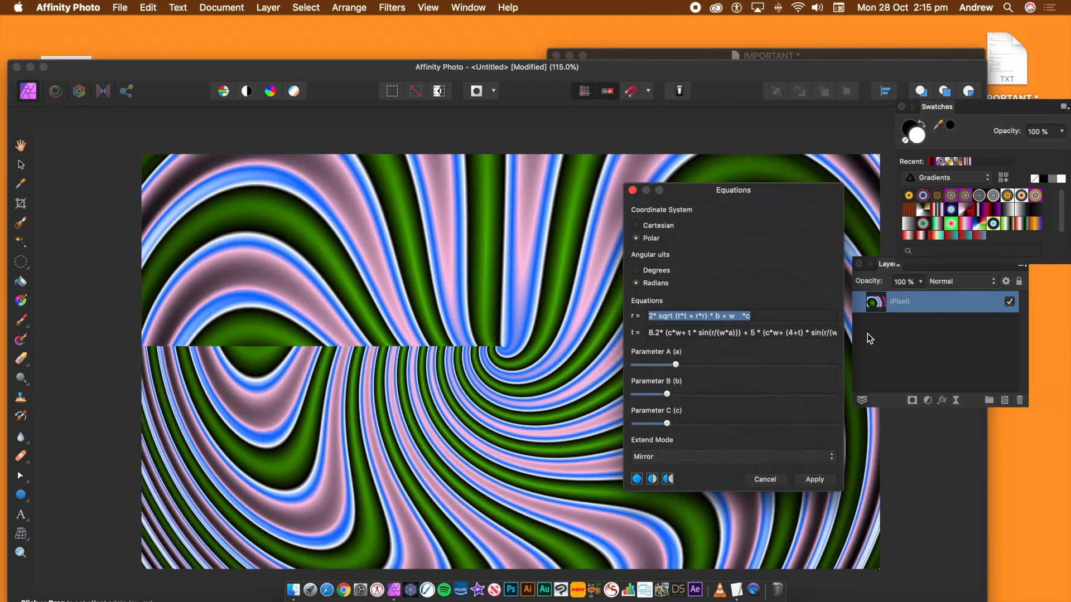
{"action": "double_click", "coordinate": [789, 332]}
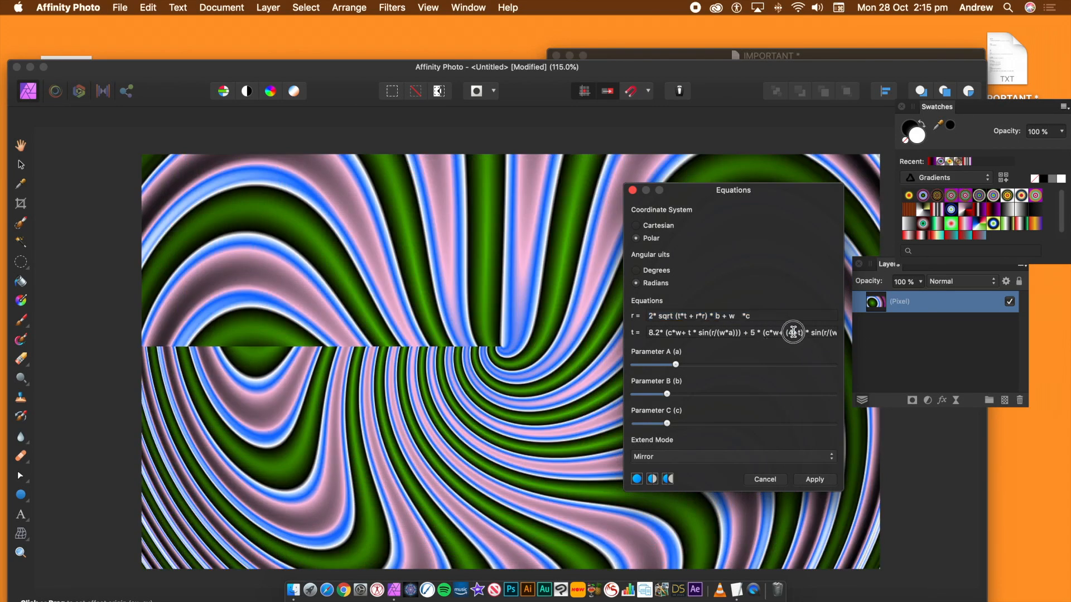
{"action": "type", "text": "20"}
{"action": "key", "text": "Tab"}
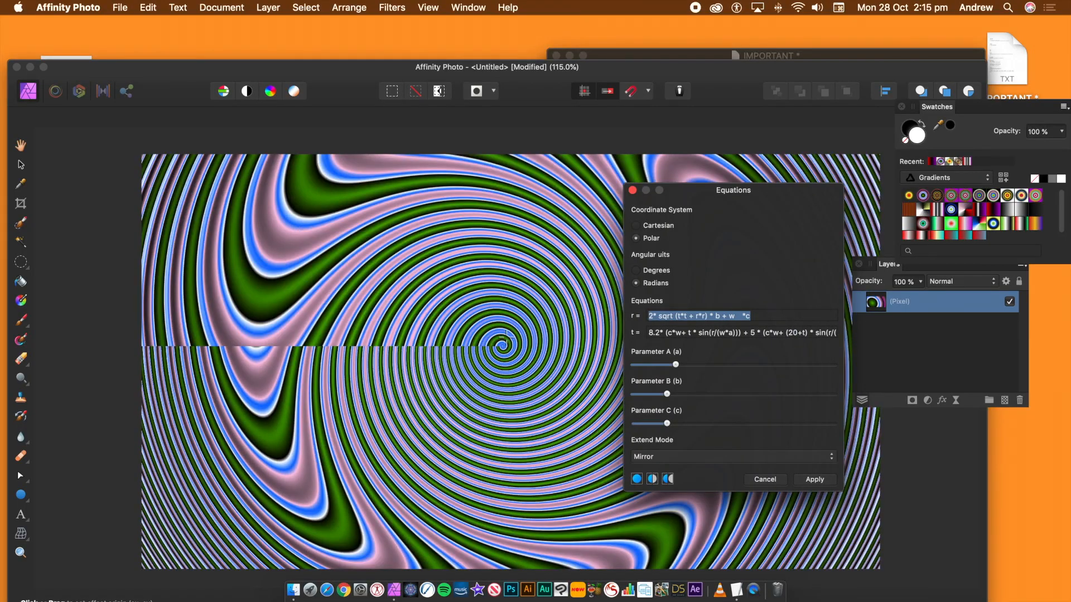
- Raise parameters B, A and C and move the effect origin near the canvas centre
{"action": "left_click_drag", "start_coordinate": [506, 335], "coordinate": [498, 506]}
{"action": "left_click_drag", "start_coordinate": [704, 395], "coordinate": [737, 397]}
{"action": "mouse_move", "coordinate": [695, 368]}
{"action": "left_mouse_down"}
{"action": "mouse_move", "coordinate": [731, 364]}
{"action": "mouse_move", "coordinate": [709, 365]}
{"action": "left_mouse_up"}
{"action": "left_click_drag", "start_coordinate": [677, 428], "coordinate": [754, 424]}
{"action": "left_click_drag", "start_coordinate": [550, 296], "coordinate": [455, 362]}
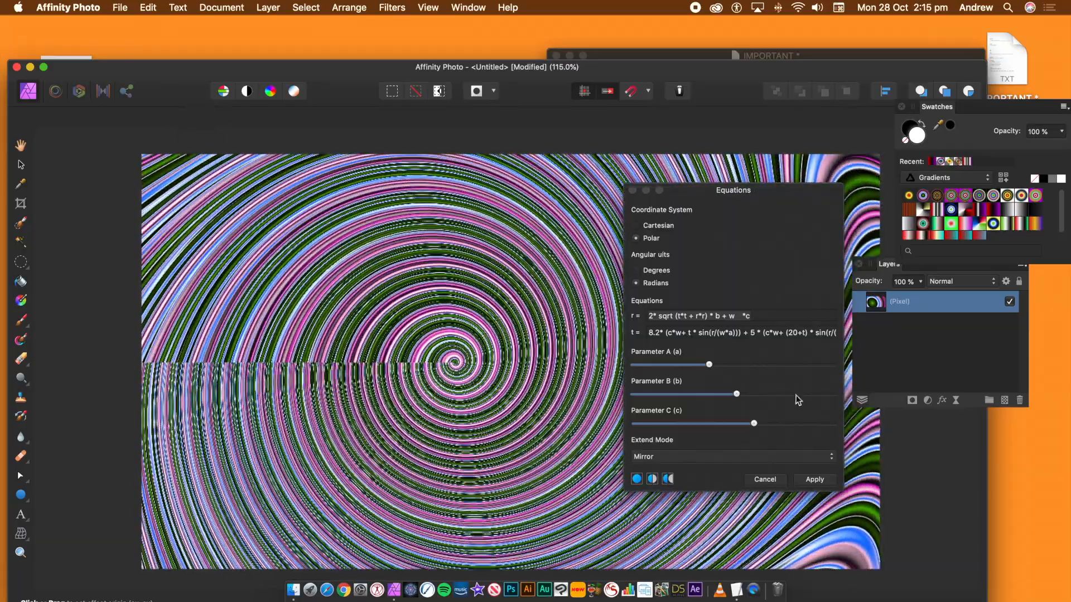
- Lower parameters A, B and C, then apply the Equations filter
{"action": "left_click_drag", "start_coordinate": [709, 366], "coordinate": [674, 365]}
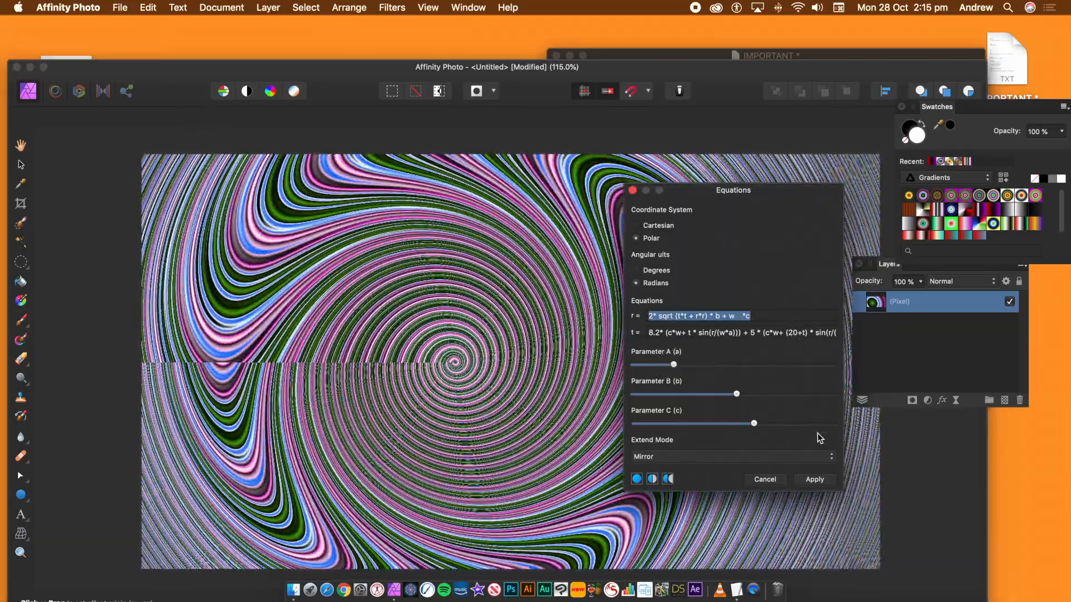
{"action": "left_click_drag", "start_coordinate": [736, 394], "coordinate": [668, 394]}
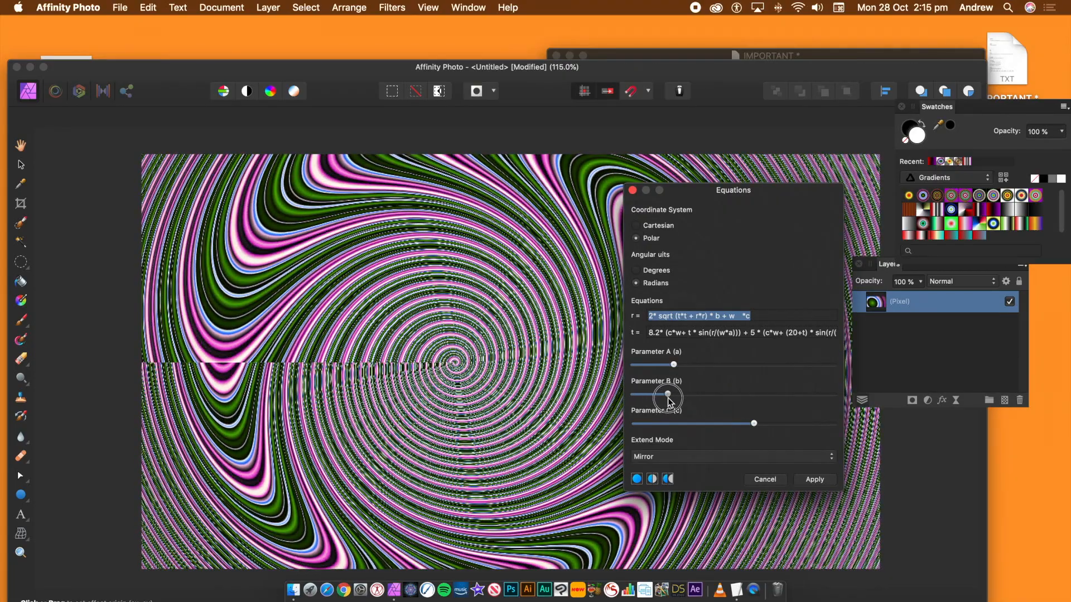
{"action": "left_click_drag", "start_coordinate": [709, 423], "coordinate": [690, 425]}
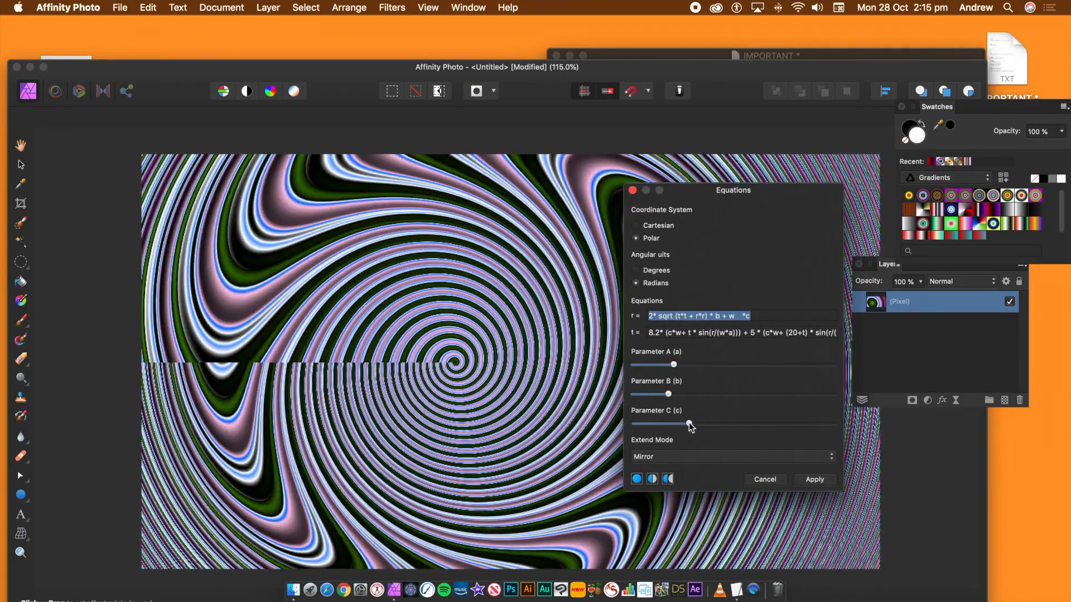
{"action": "left_click", "coordinate": [815, 480]}
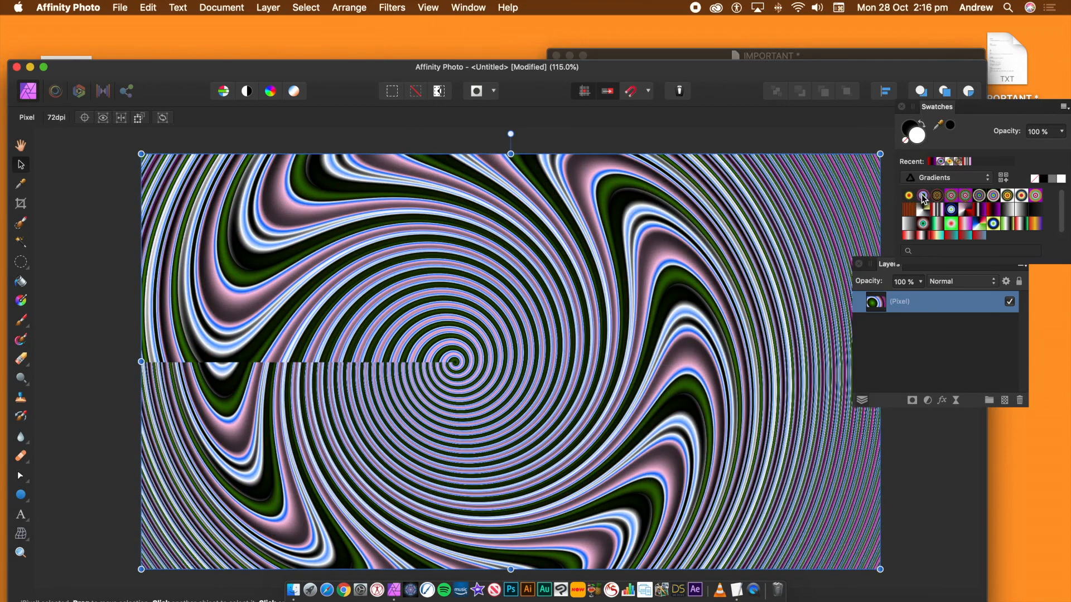
- Fill the layer with a multicoloured radial gradient from the canvas centre toward the lower right corner
{"action": "left_click", "coordinate": [950, 196]}
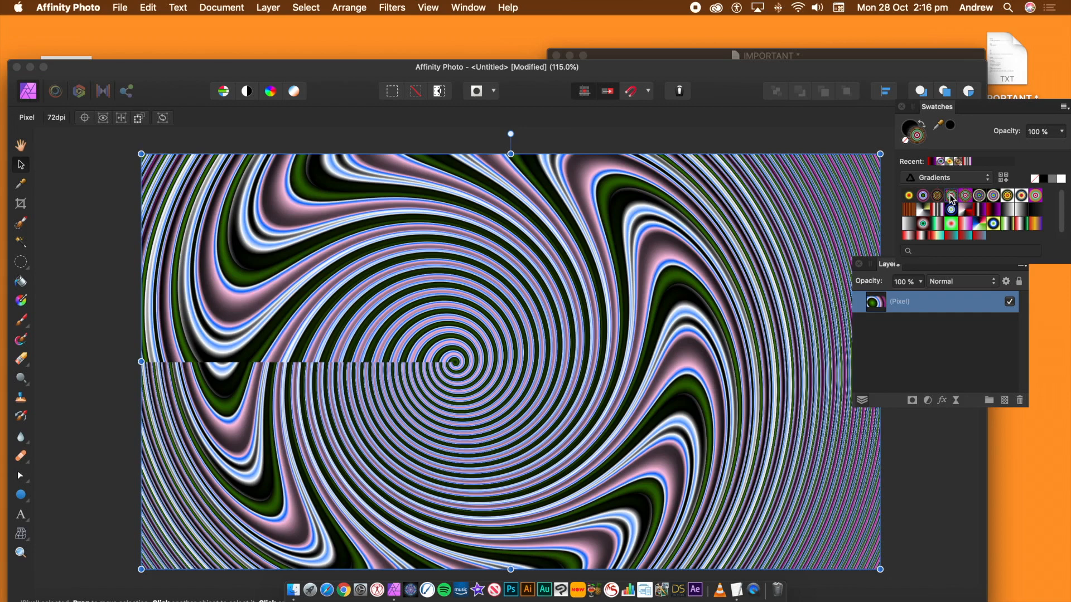
{"action": "left_click", "coordinate": [21, 301]}
{"action": "left_click_drag", "start_coordinate": [538, 287], "coordinate": [724, 385]}
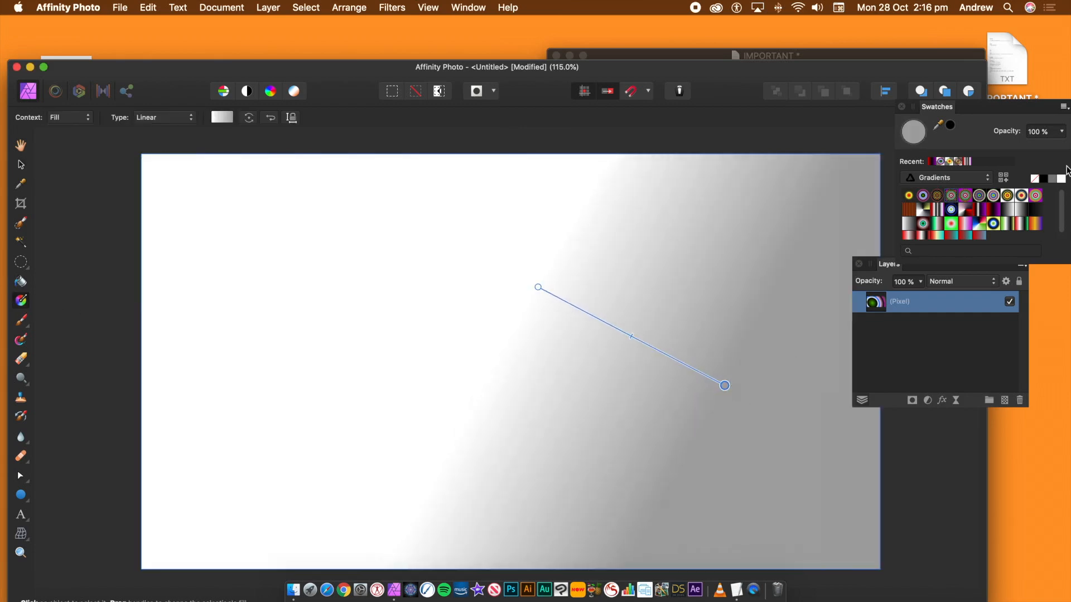
{"action": "left_click", "coordinate": [984, 197]}
{"action": "left_click_drag", "start_coordinate": [724, 383], "coordinate": [963, 515]}
- Repeat the Equations filter on the new radial gradient
{"action": "left_click", "coordinate": [404, 9]}
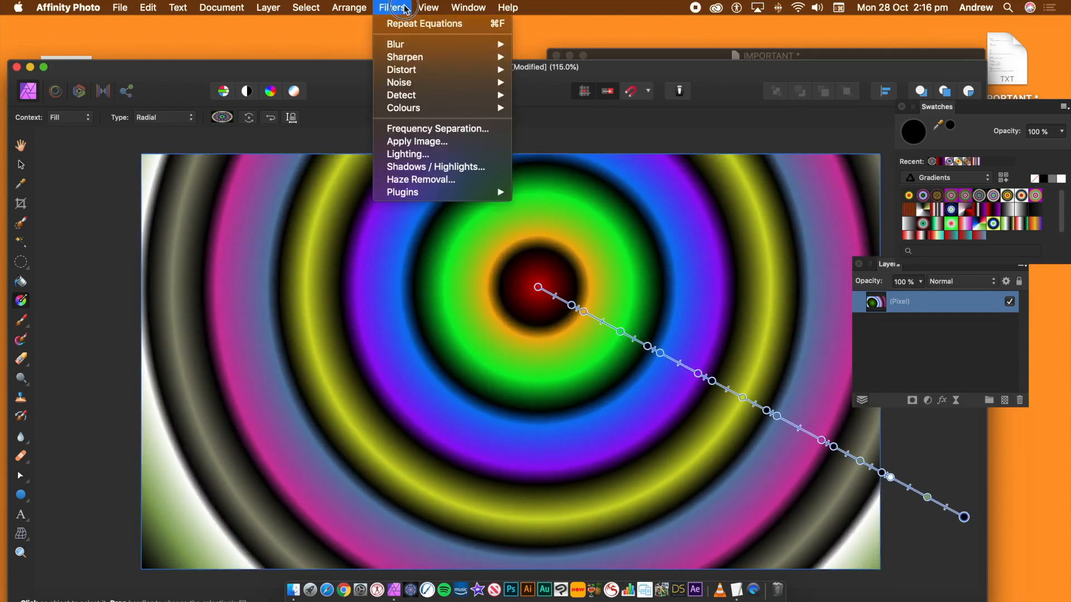
{"action": "left_click", "coordinate": [408, 25]}
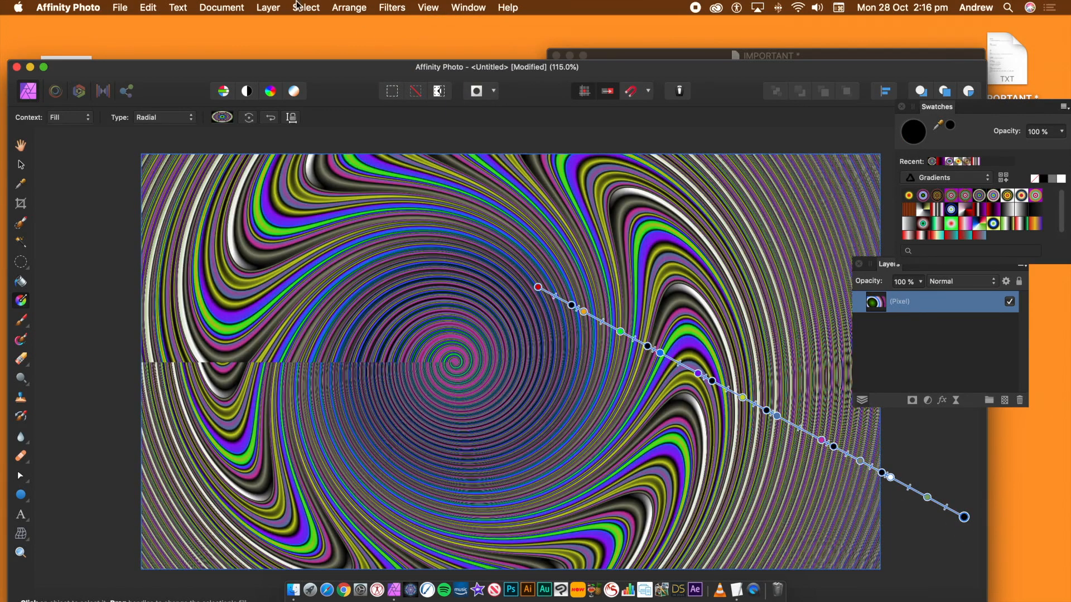
{"action": "left_click", "coordinate": [147, 8]}
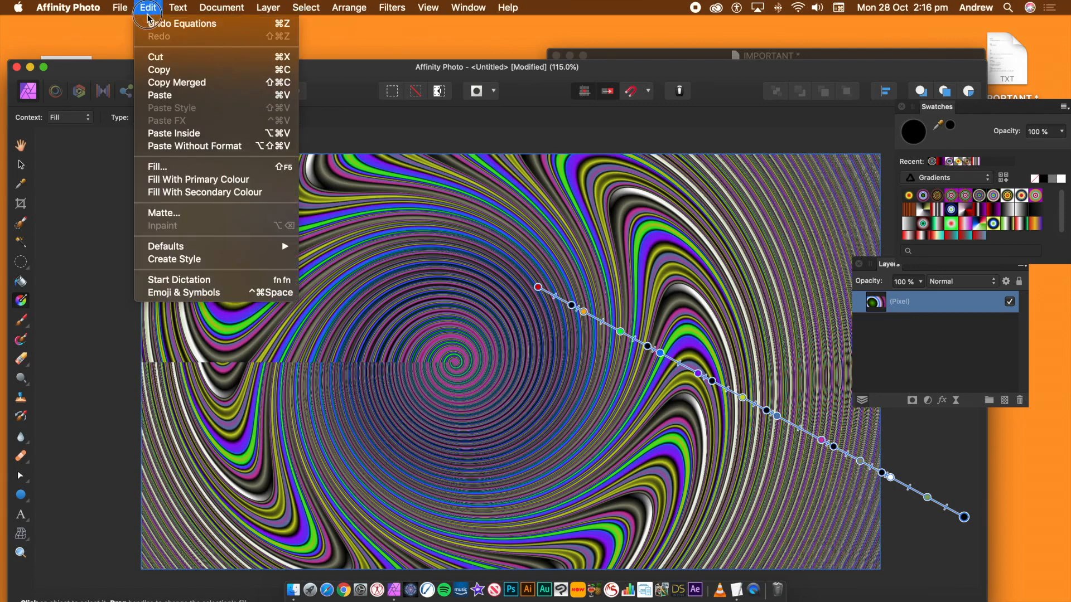
- Undo the Equations filter, then repeat it only inside a circular selection over the canvas's lower right area
{"action": "left_click", "coordinate": [162, 24]}
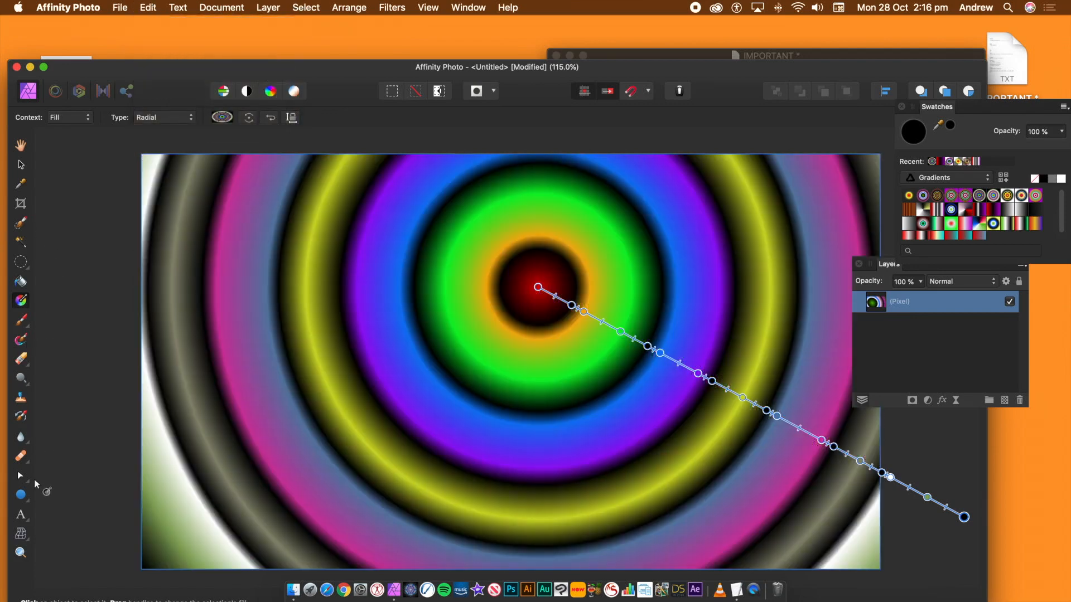
{"action": "left_click", "coordinate": [21, 262]}
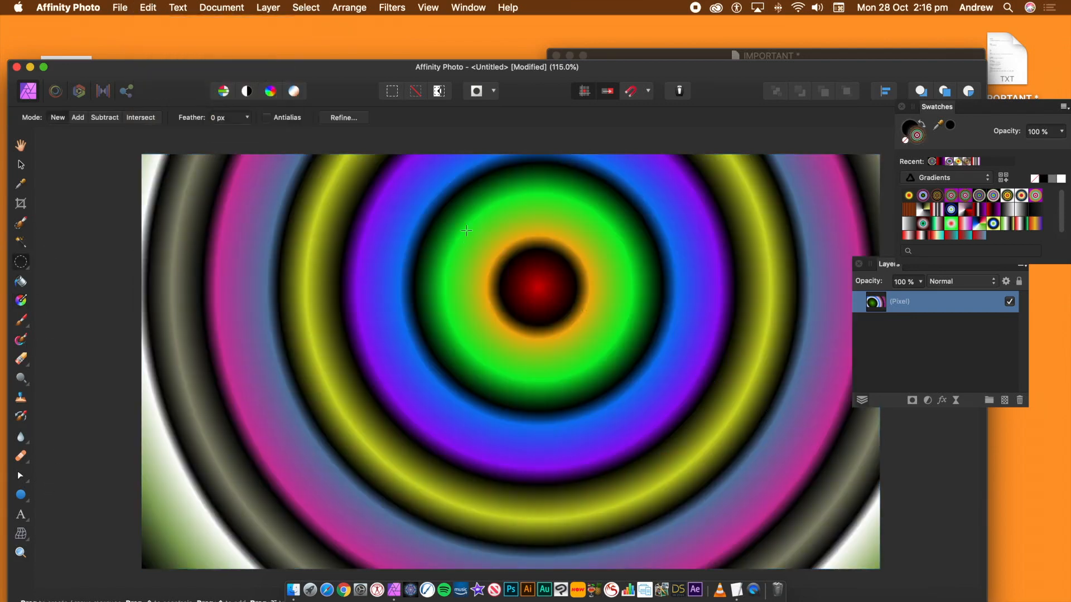
{"action": "left_click_drag", "start_coordinate": [462, 197], "coordinate": [782, 519]}
{"action": "left_click", "coordinate": [397, 7]}
{"action": "left_click", "coordinate": [400, 22]}
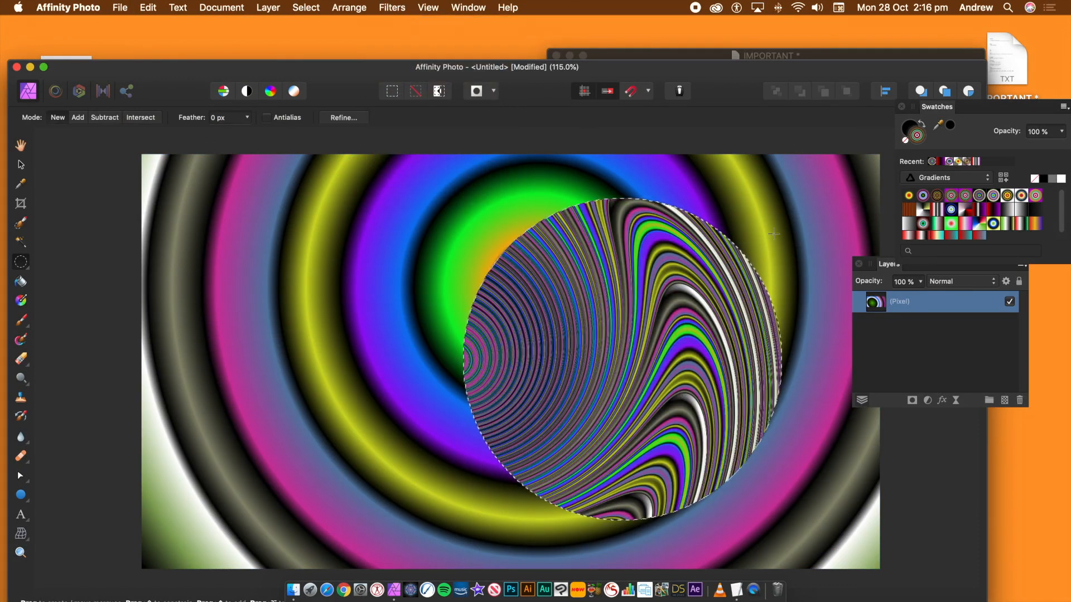
- Repeat the Equations filter inside a second, smaller circular selection near the upper left
{"action": "left_click_drag", "start_coordinate": [357, 182], "coordinate": [482, 307]}
{"action": "left_click", "coordinate": [392, 8]}
{"action": "left_click", "coordinate": [400, 21]}
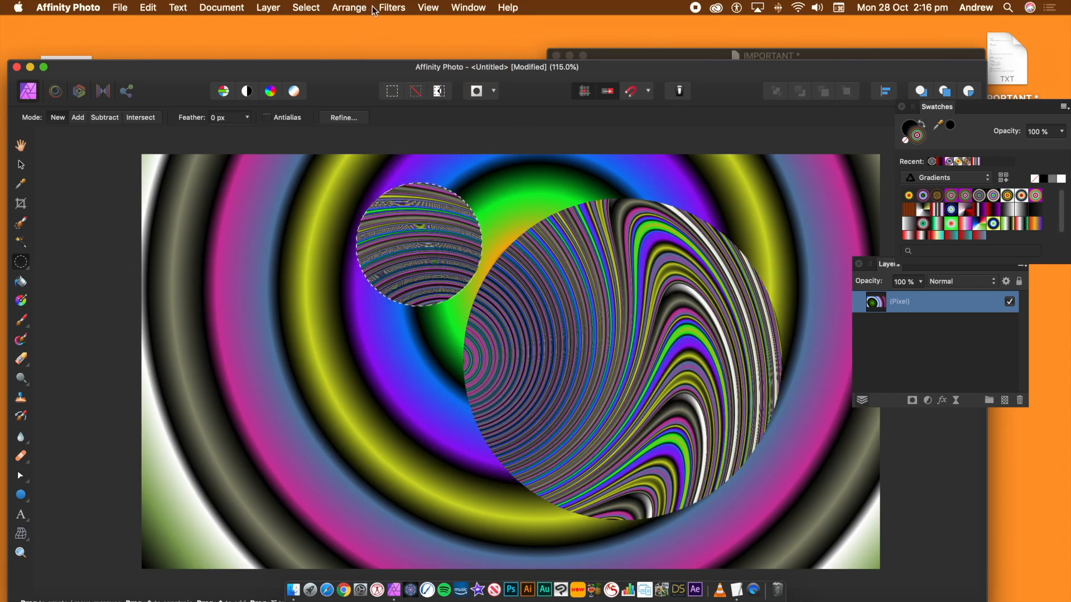
- Undo both selection-limited Equations applications and their selections
{"action": "key", "text": "super+z"}
{"action": "key", "text": "super+z"}
{"action": "key", "text": "super+z"}
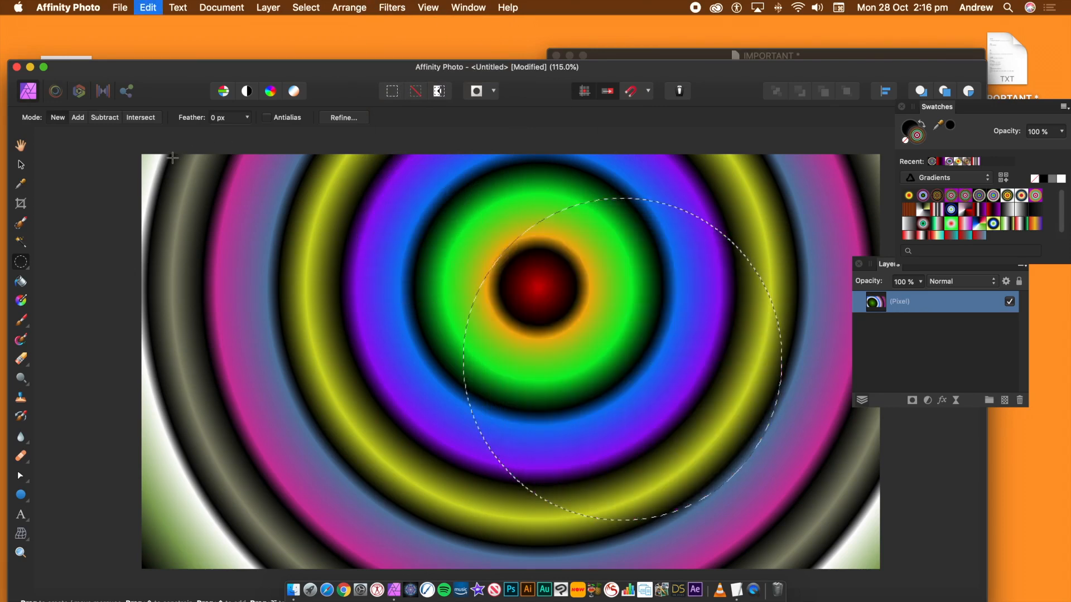
{"action": "key", "text": "super+z"}
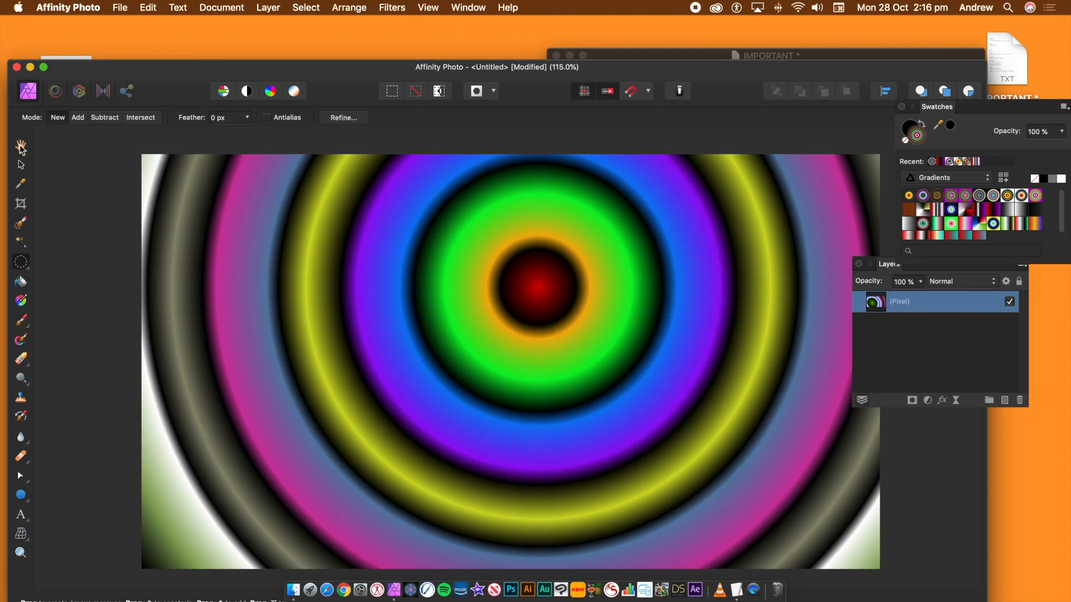
- Repeat the Equations filter on the whole gradient layer
{"action": "key", "text": "v"}
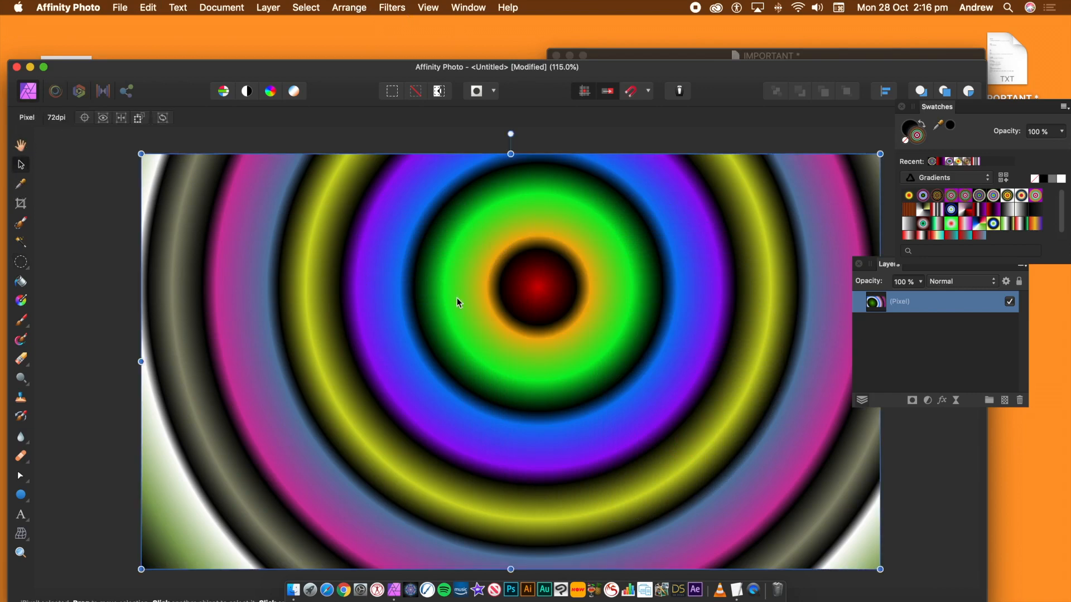
{"action": "left_click", "coordinate": [386, 8]}
{"action": "left_click", "coordinate": [384, 21]}
- Try fading the Equations filter, testing Difference and Darken blend modes at 38%, then cancel the fade
{"action": "left_click", "coordinate": [271, 8]}
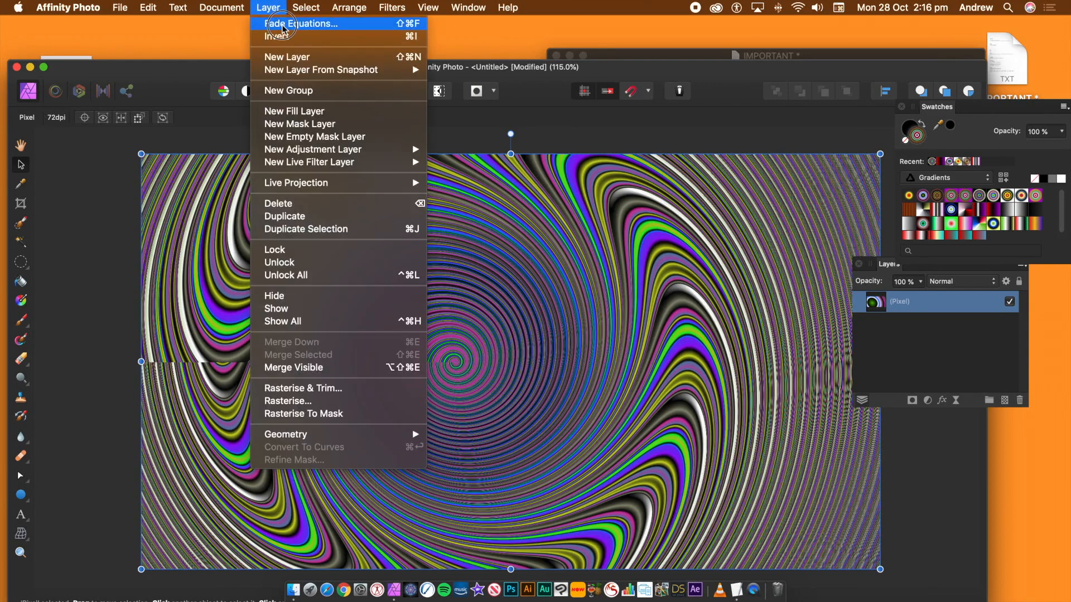
{"action": "left_click", "coordinate": [296, 23]}
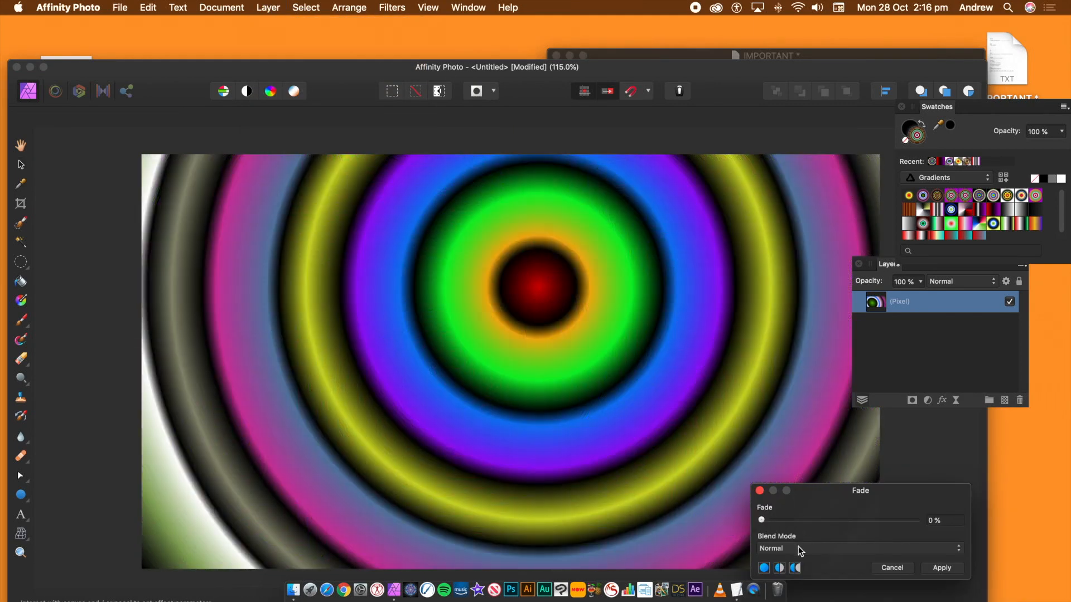
{"action": "left_click", "coordinate": [803, 549]}
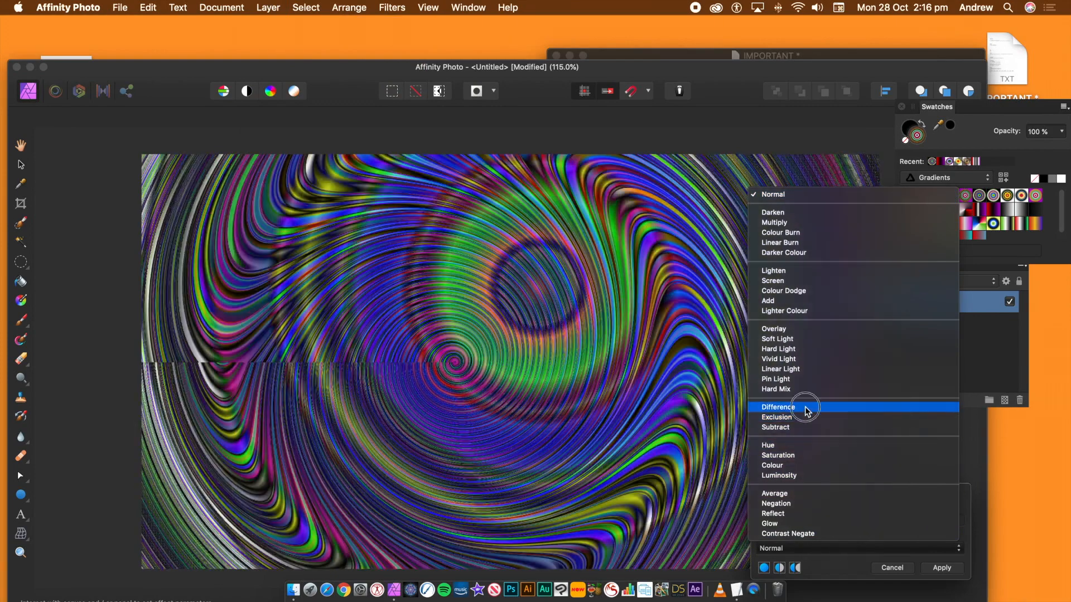
{"action": "left_click", "coordinate": [804, 407]}
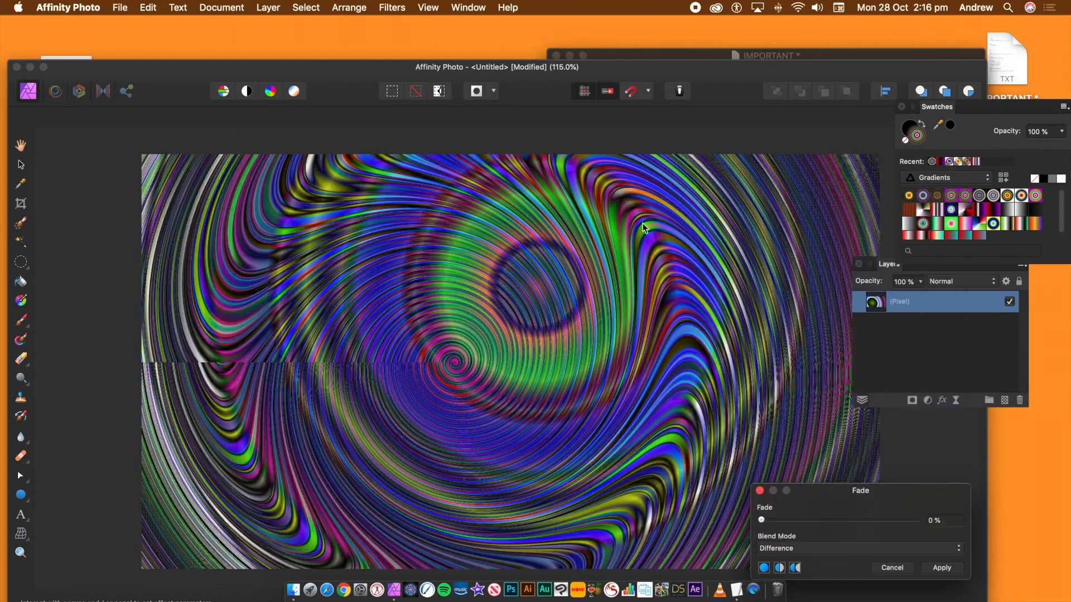
{"action": "left_click_drag", "start_coordinate": [809, 478], "coordinate": [745, 262]}
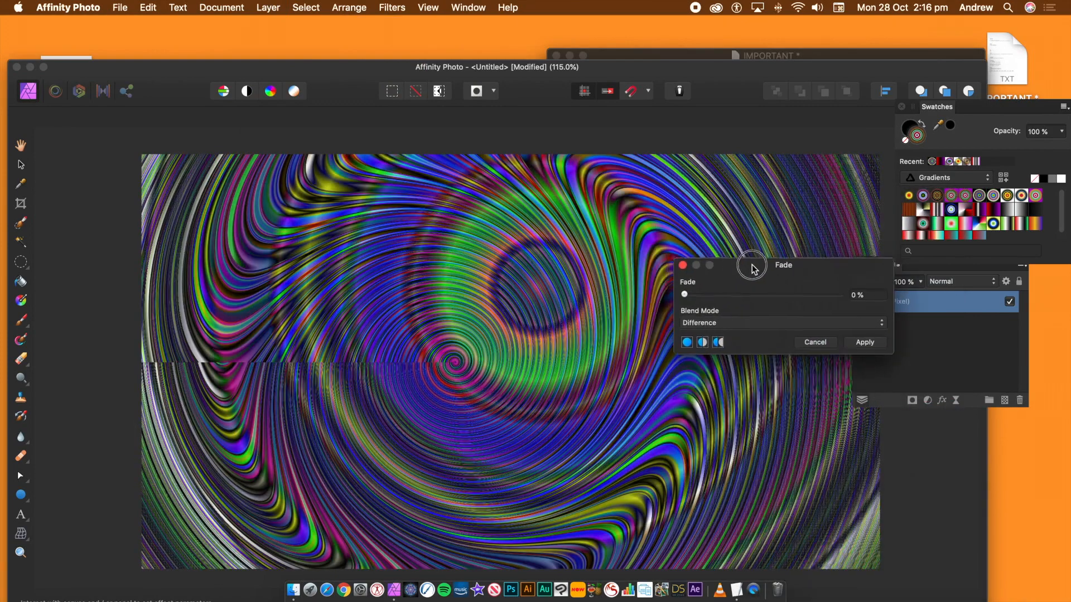
{"action": "left_click", "coordinate": [729, 321]}
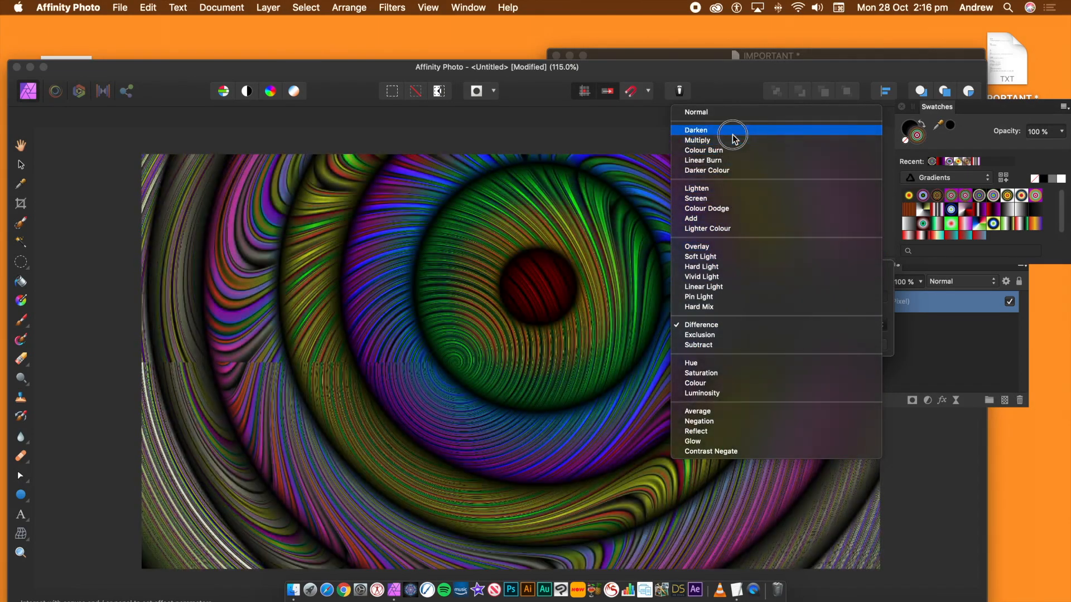
{"action": "left_click", "coordinate": [731, 132]}
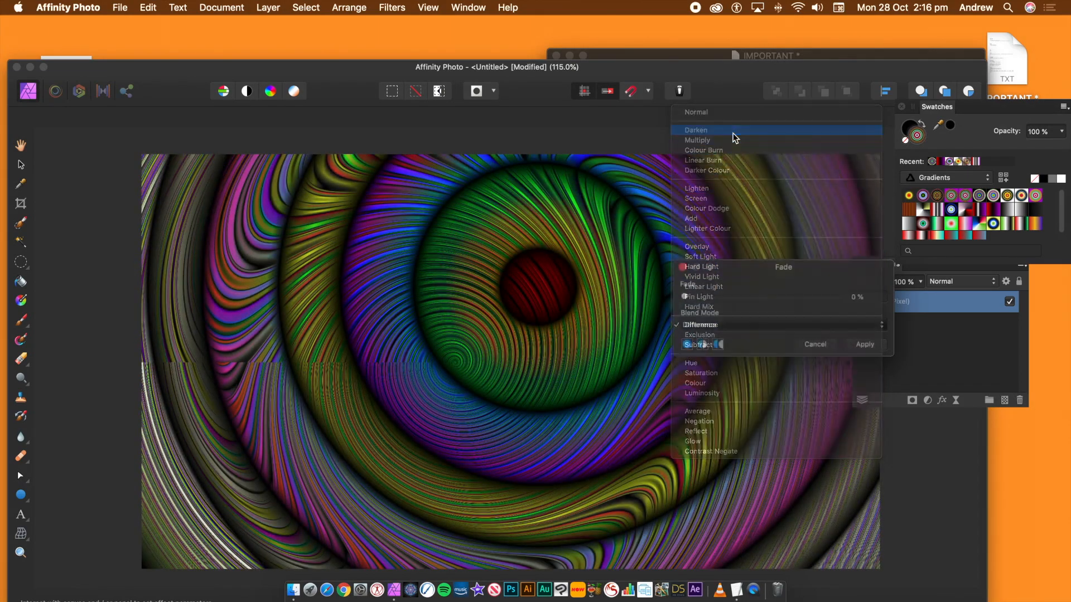
{"action": "left_click_drag", "start_coordinate": [724, 299], "coordinate": [746, 305]}
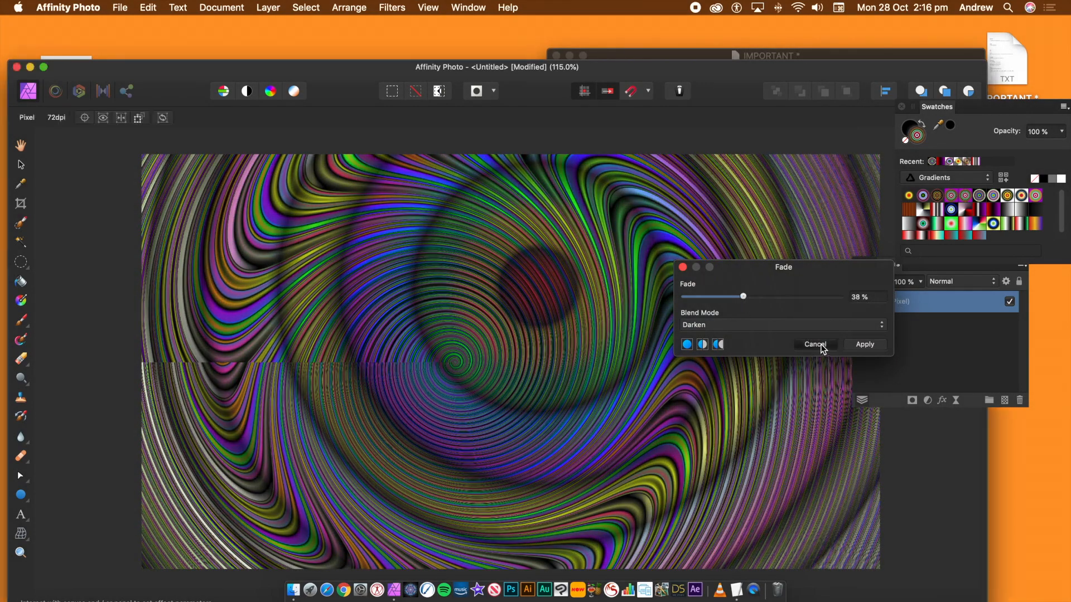
{"action": "left_click", "coordinate": [820, 345]}
- Delete the pixel layer and draw a gradient-filled circle about 310 px wide near the canvas centre
{"action": "key", "text": "Delete"}
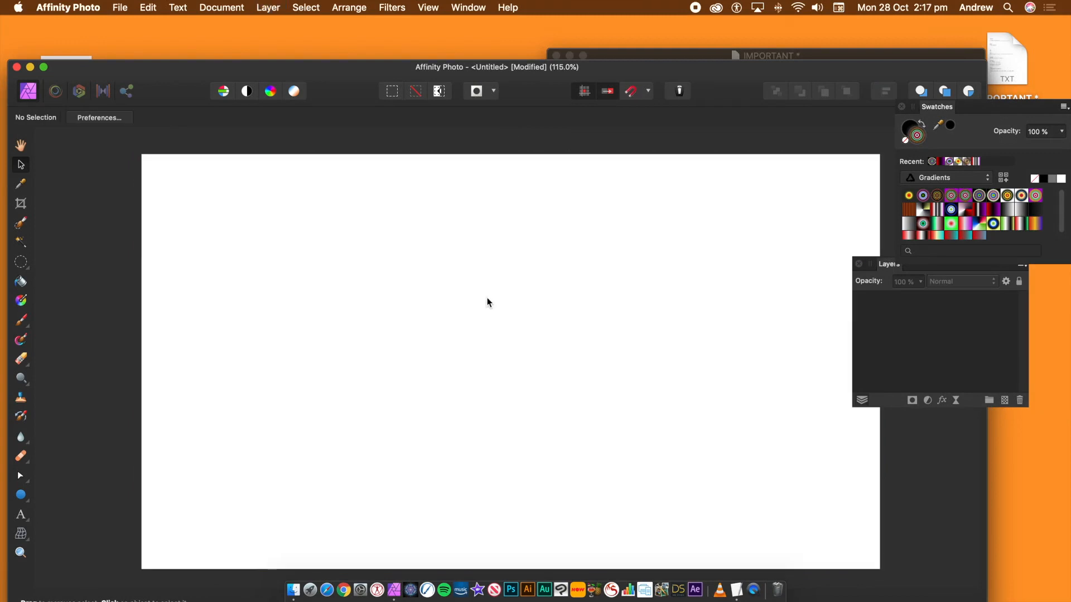
{"action": "left_click", "coordinate": [20, 496]}
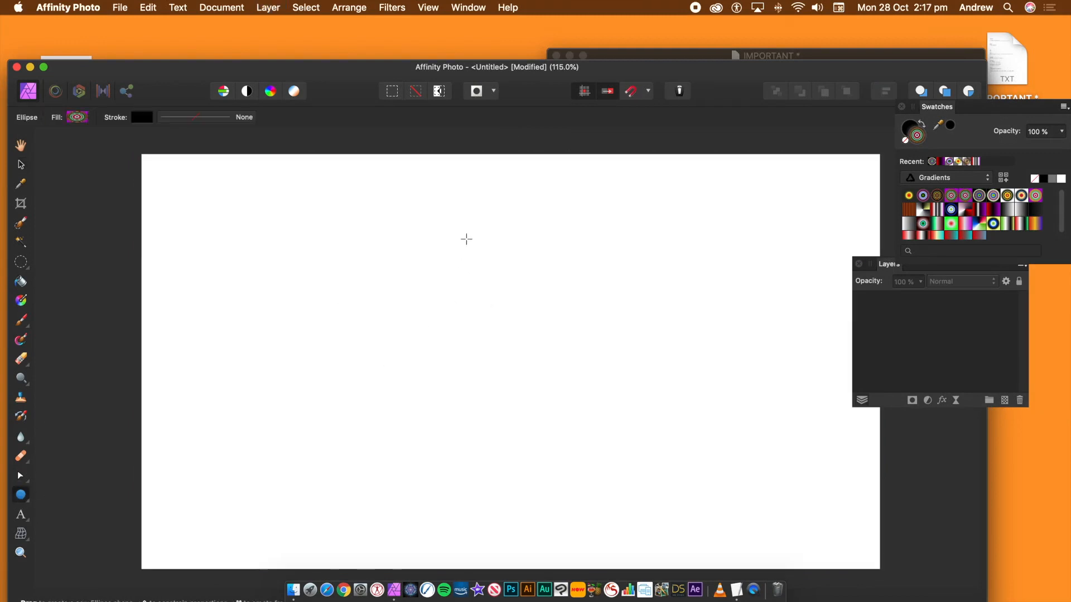
{"action": "left_click_drag", "start_coordinate": [360, 187], "coordinate": [682, 505]}
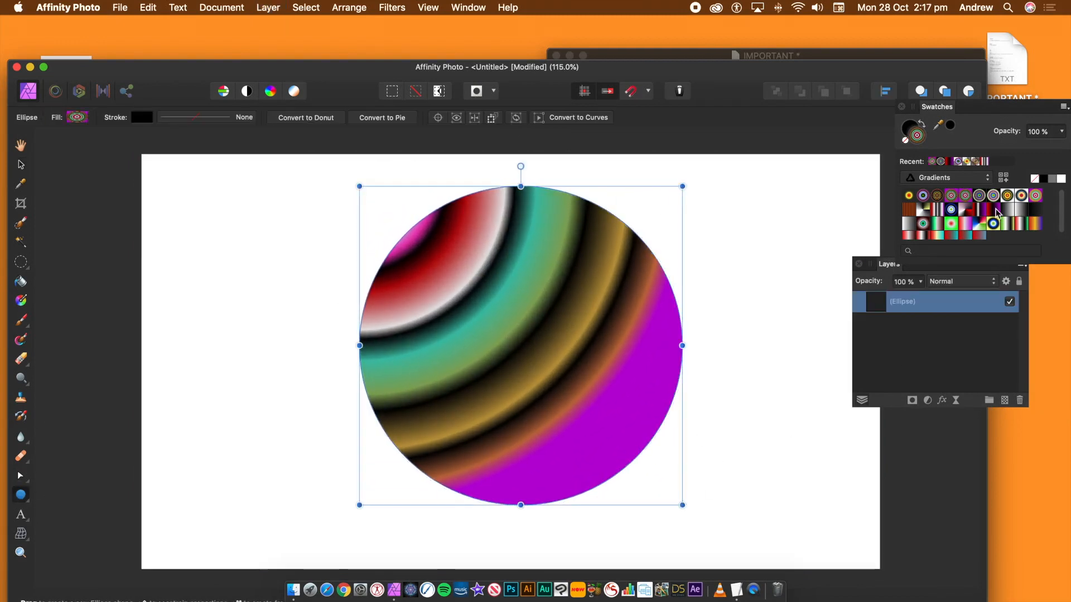
- Open the Equations distortion filter for the circle
{"action": "left_click", "coordinate": [393, 7]}
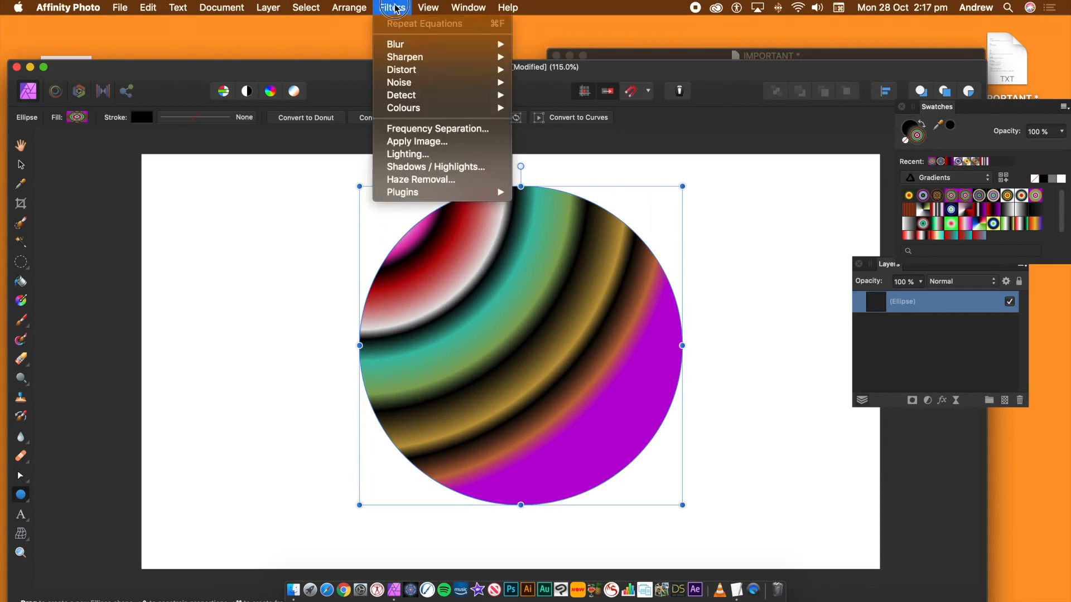
{"action": "mouse_move", "coordinate": [405, 69]}
{"action": "left_click", "coordinate": [552, 261]}
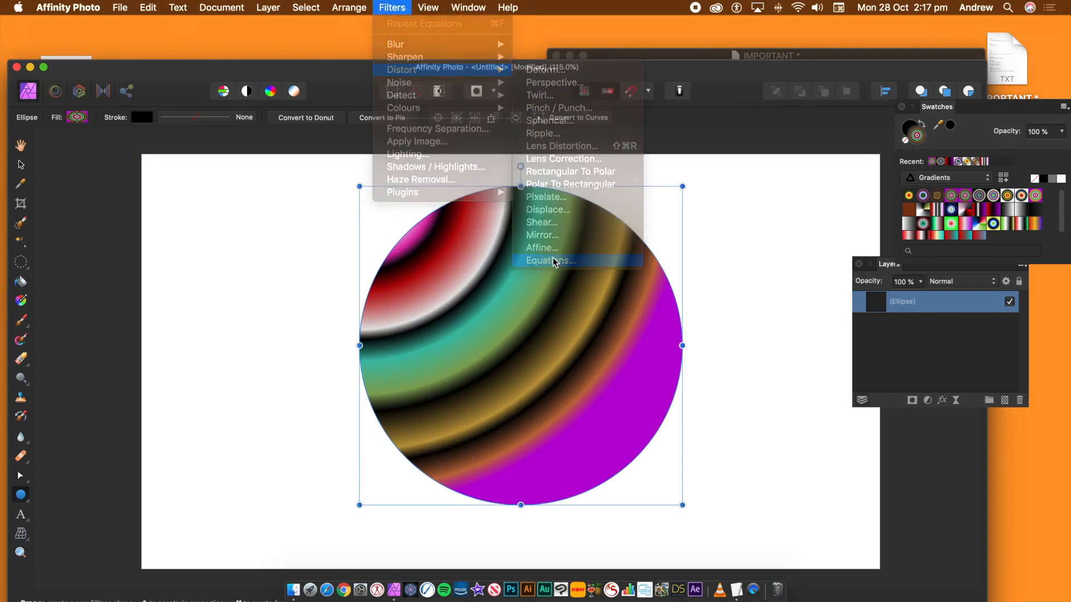
{"action": "left_click_drag", "start_coordinate": [827, 279], "coordinate": [746, 211]}
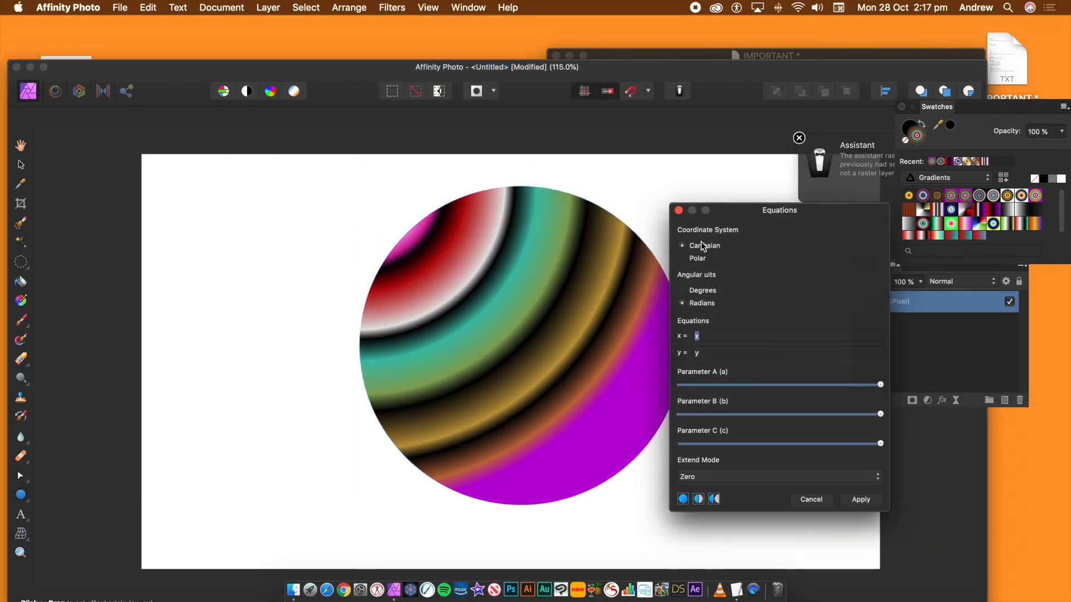
- Copy the spiral turn r equation from the notes file and paste it into the polar r field
{"action": "left_click", "coordinate": [907, 59]}
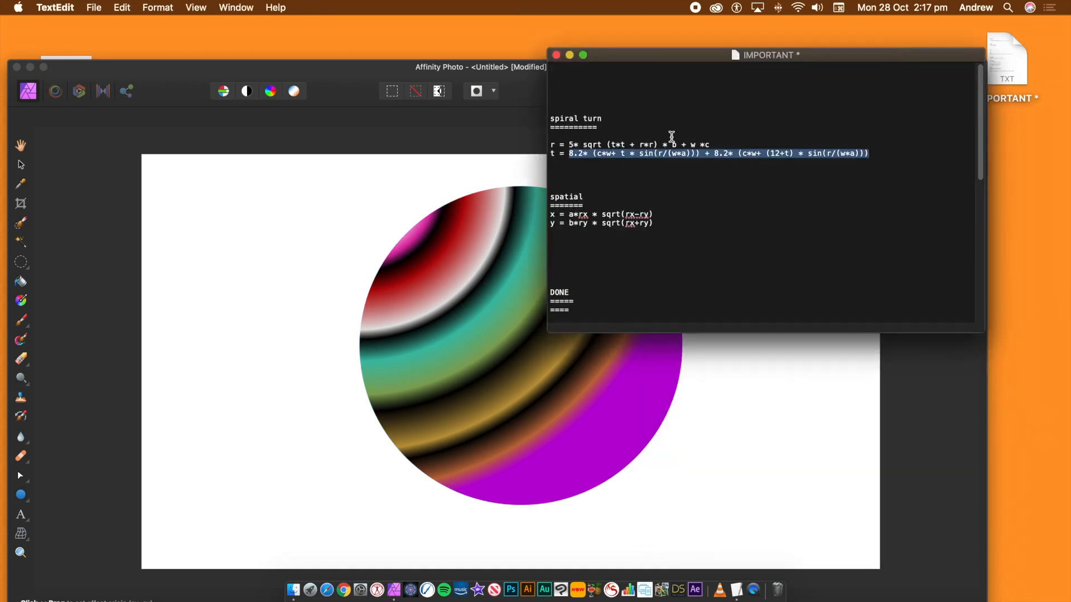
{"action": "left_click_drag", "start_coordinate": [714, 146], "coordinate": [570, 144]}
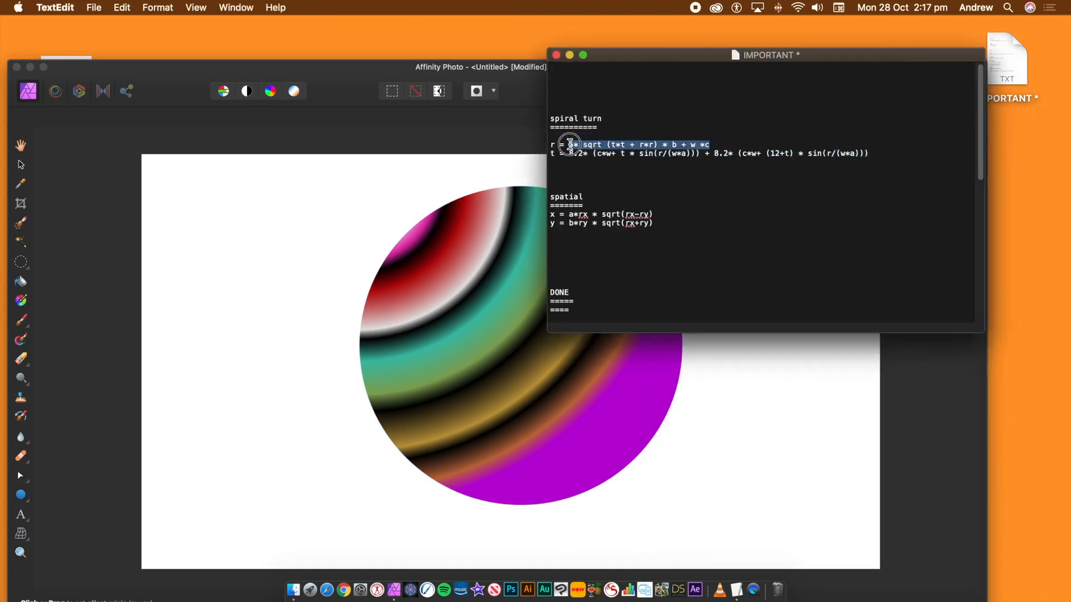
{"action": "key", "text": "super+c"}
{"action": "left_click", "coordinate": [513, 78]}
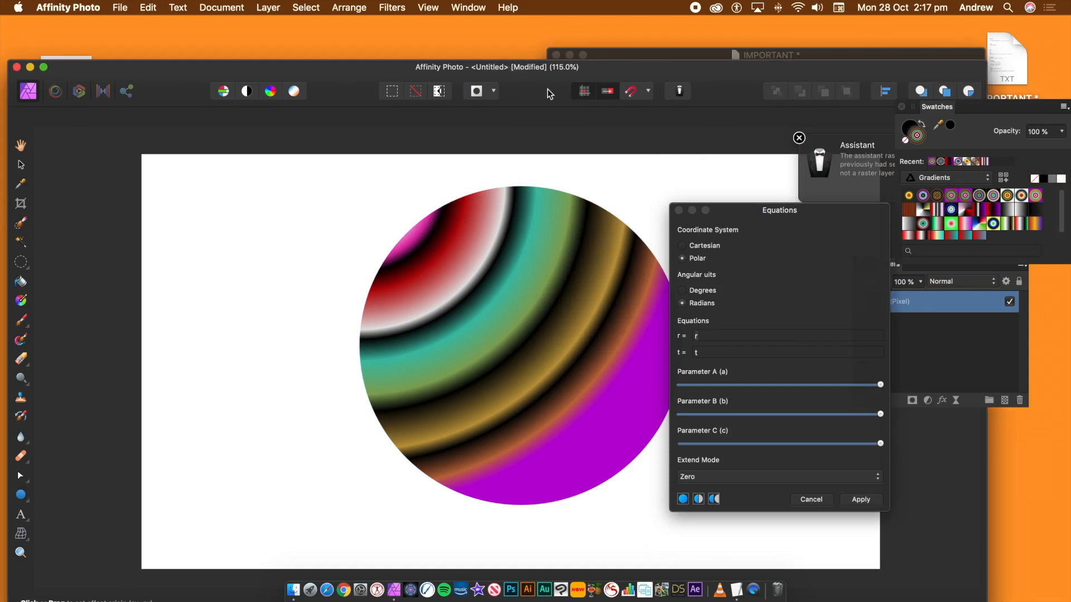
{"action": "double_click", "coordinate": [707, 332]}
{"action": "key", "text": "super+v"}
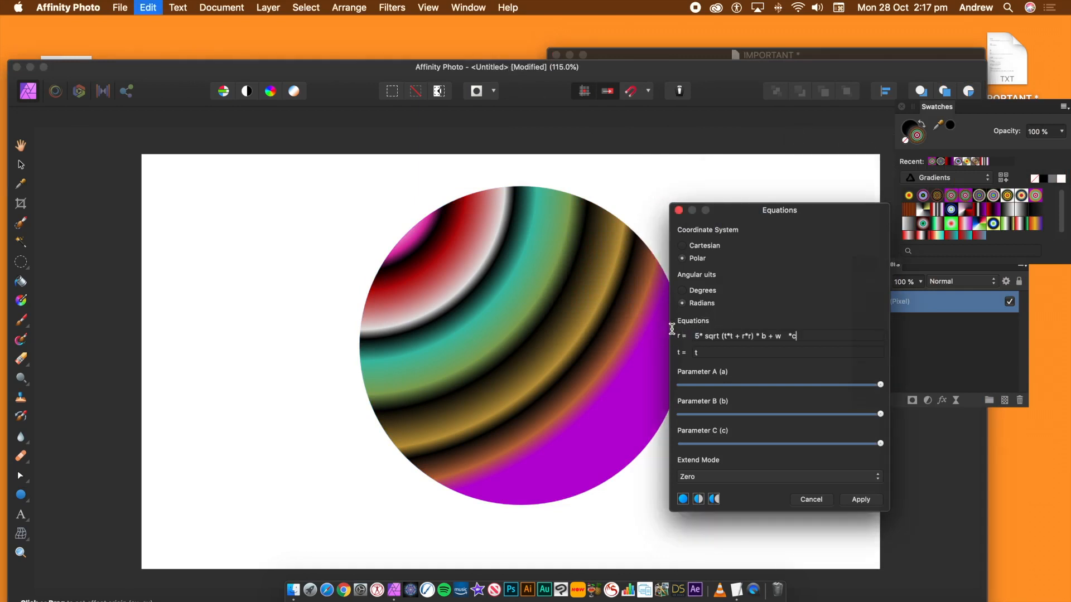
{"action": "key", "text": "Tab"}
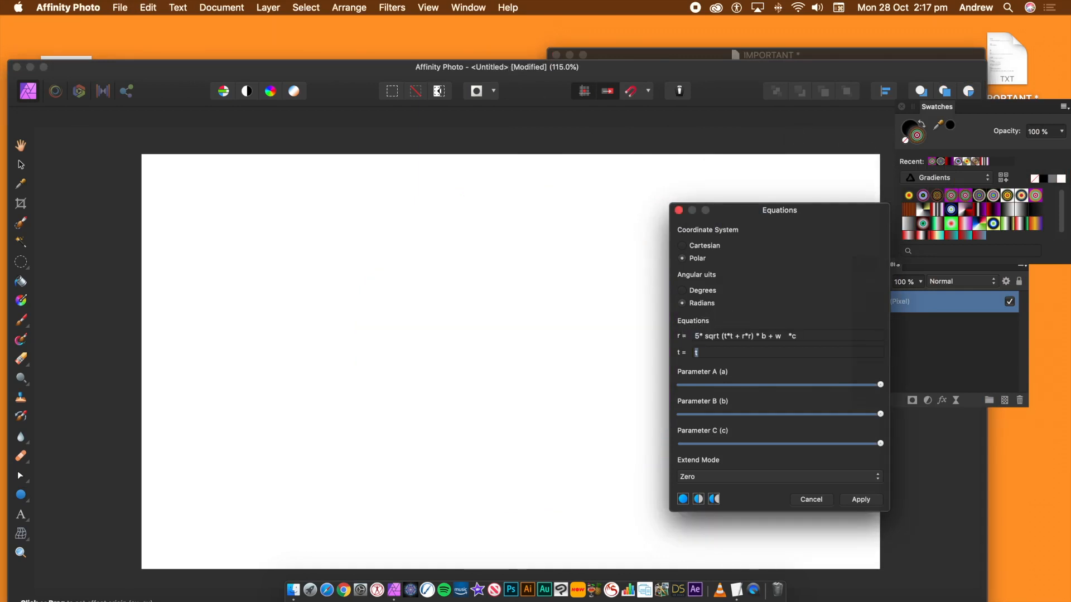
- Copy the spiral turn t equation from the notes file and paste it into the t field
{"action": "left_click", "coordinate": [811, 54]}
{"action": "left_click_drag", "start_coordinate": [873, 150], "coordinate": [573, 151]}
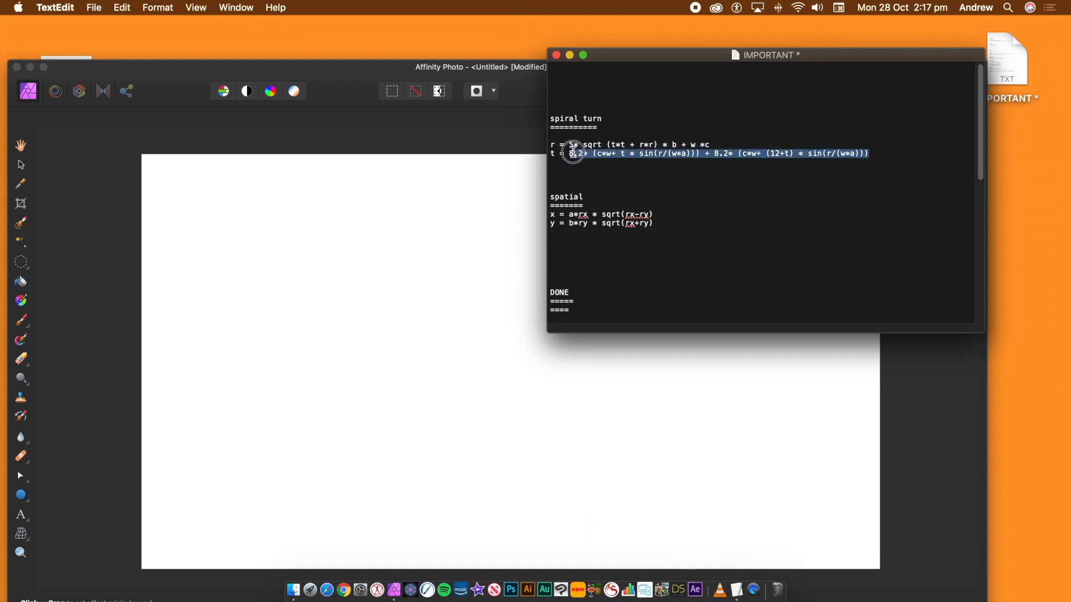
{"action": "left_click", "coordinate": [405, 69]}
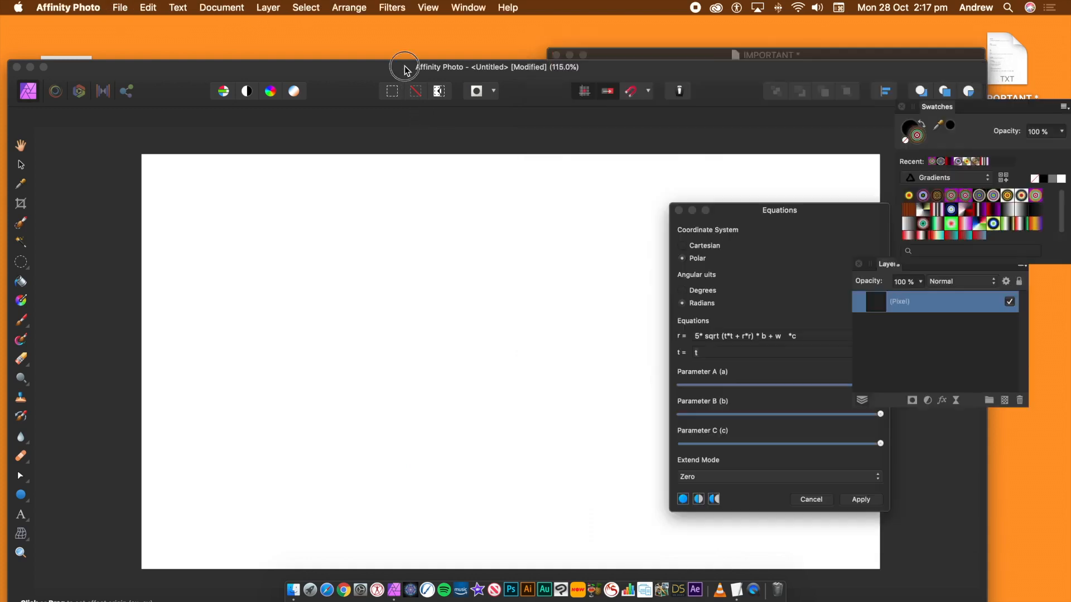
{"action": "left_click", "coordinate": [717, 353]}
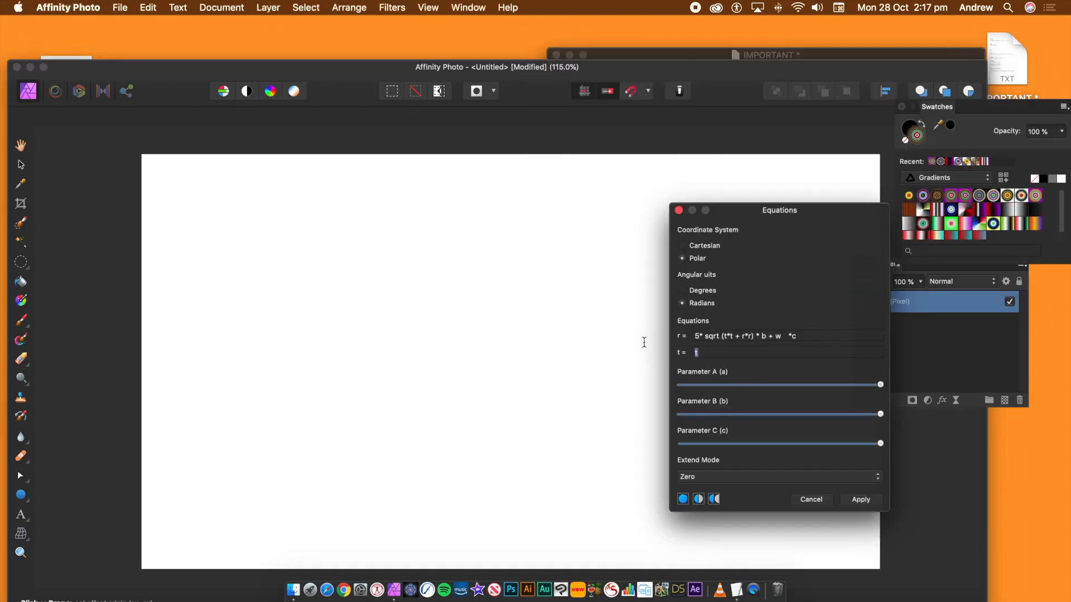
{"action": "key", "text": "super+v"}
{"action": "key", "text": "Tab"}
- Lower parameters C, B and A and set the Extend Mode to Mirror
{"action": "left_click_drag", "start_coordinate": [723, 448], "coordinate": [694, 441]}
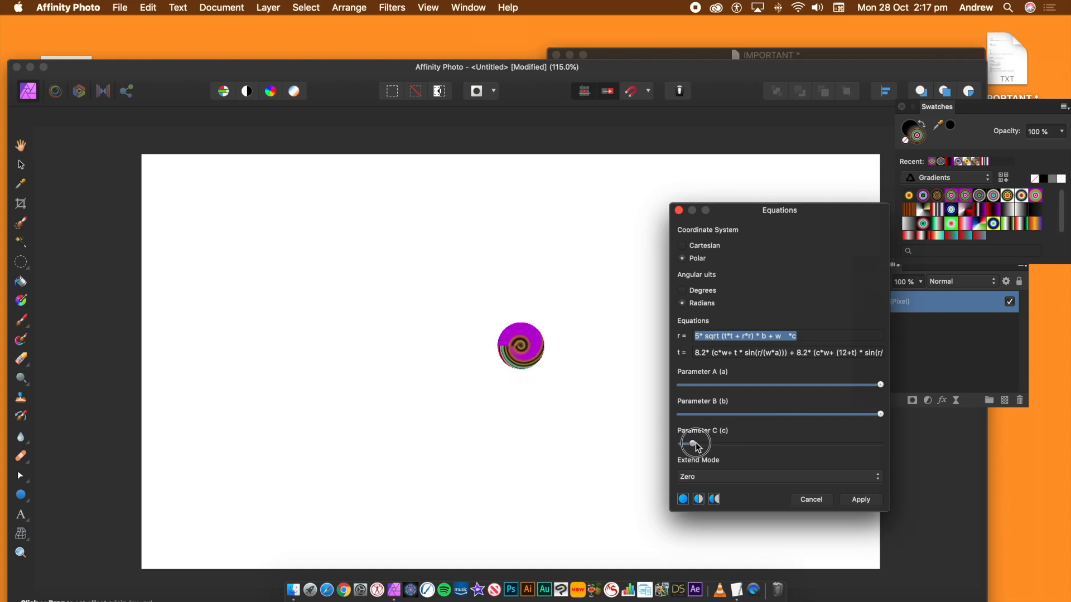
{"action": "left_click_drag", "start_coordinate": [880, 414], "coordinate": [721, 417]}
{"action": "left_click_drag", "start_coordinate": [832, 388], "coordinate": [751, 385]}
{"action": "left_click", "coordinate": [738, 477]}
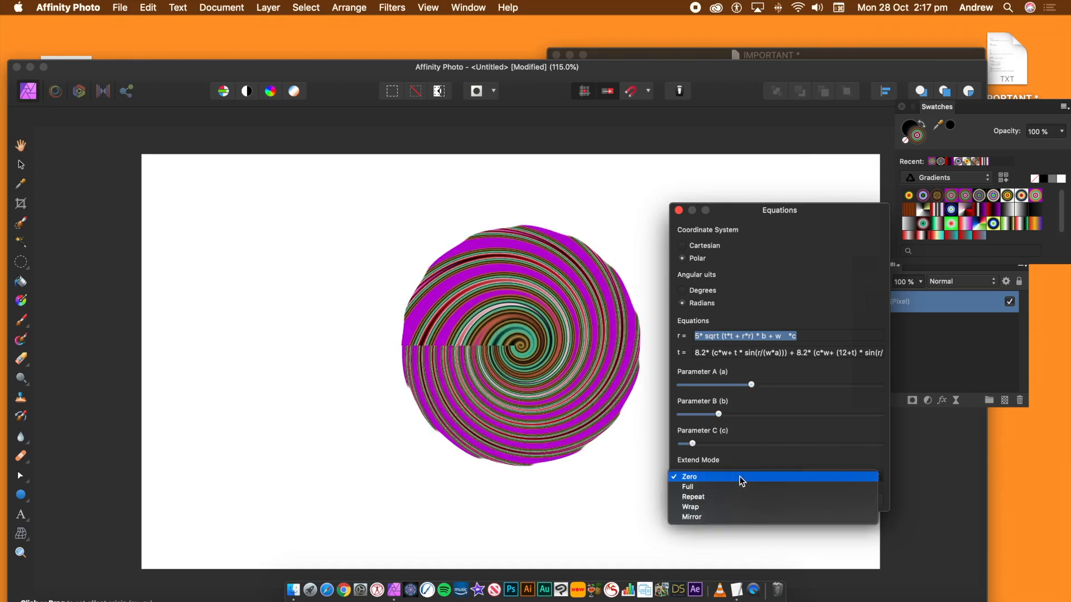
{"action": "left_click", "coordinate": [727, 517]}
- Move the effect origin toward the canvas centre, fine-tune parameters A and B, and apply the filter
{"action": "left_click_drag", "start_coordinate": [416, 317], "coordinate": [549, 321]}
{"action": "mouse_move", "coordinate": [751, 385]}
{"action": "left_mouse_down"}
{"action": "mouse_move", "coordinate": [783, 384]}
{"action": "mouse_move", "coordinate": [762, 384]}
{"action": "left_mouse_up"}
{"action": "mouse_move", "coordinate": [719, 413]}
{"action": "left_mouse_down"}
{"action": "mouse_move", "coordinate": [747, 414]}
{"action": "mouse_move", "coordinate": [688, 413]}
{"action": "mouse_move", "coordinate": [699, 414]}
{"action": "left_mouse_up"}
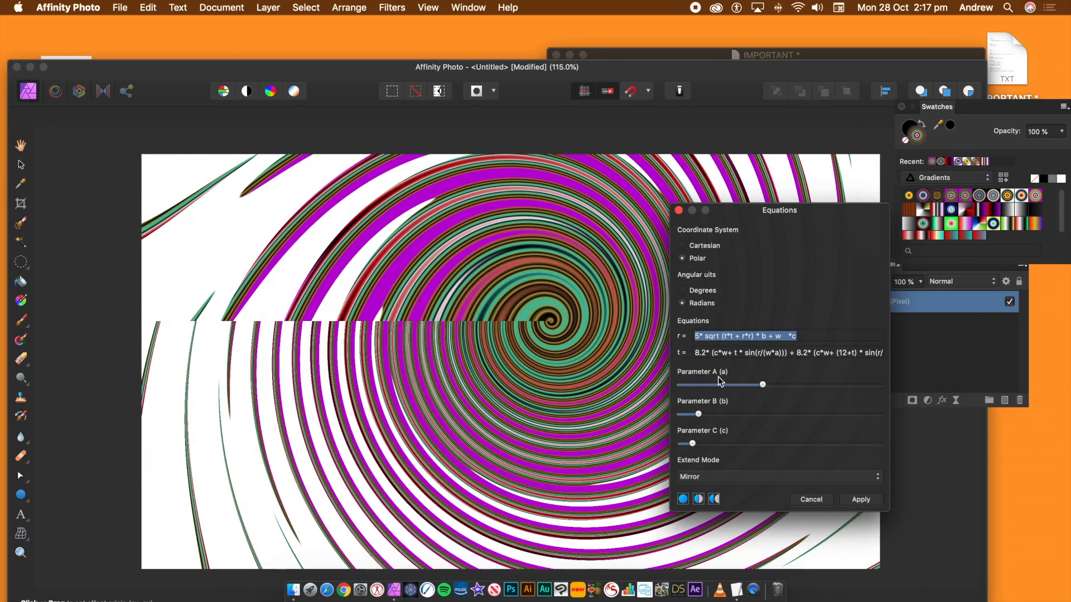
{"action": "left_click", "coordinate": [860, 500]}
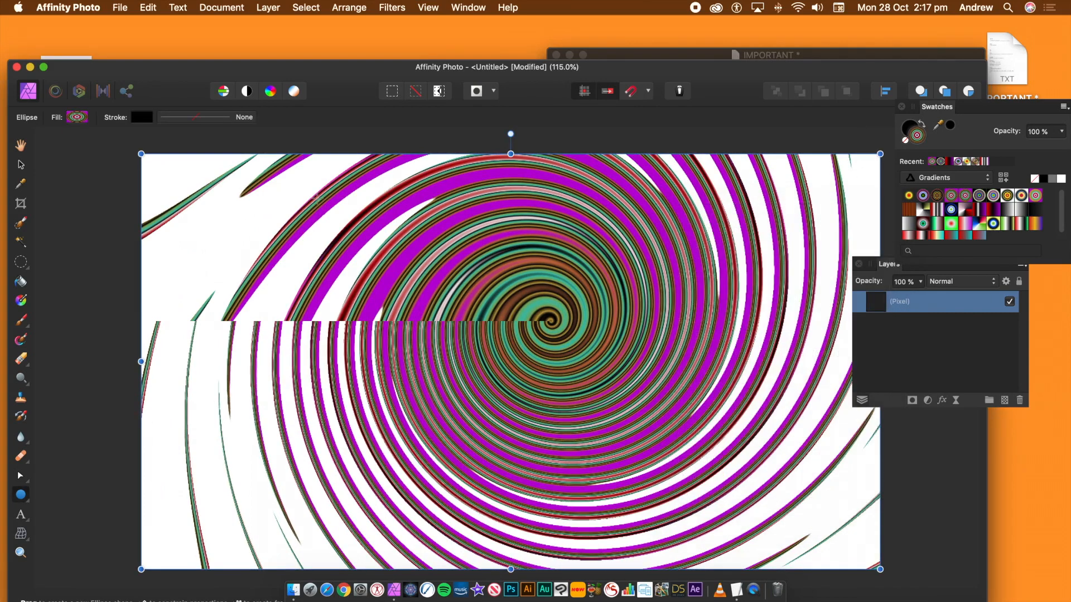
- Open Layer Effects for the spiral layer and enable the 3D effect
{"action": "left_click", "coordinate": [21, 165]}
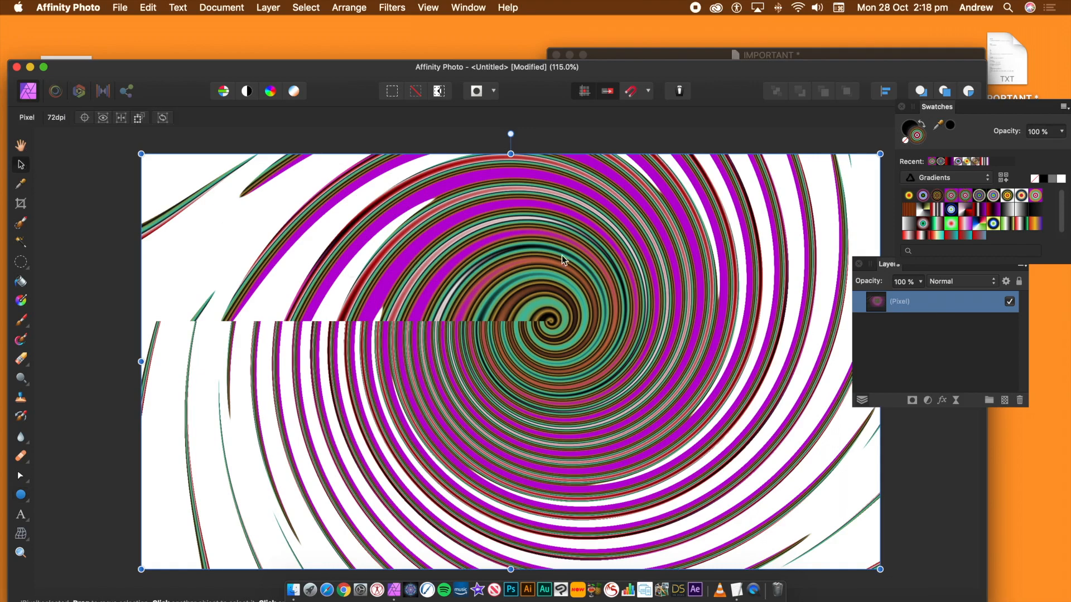
{"action": "left_click", "coordinate": [941, 401]}
{"action": "left_click", "coordinate": [661, 302]}
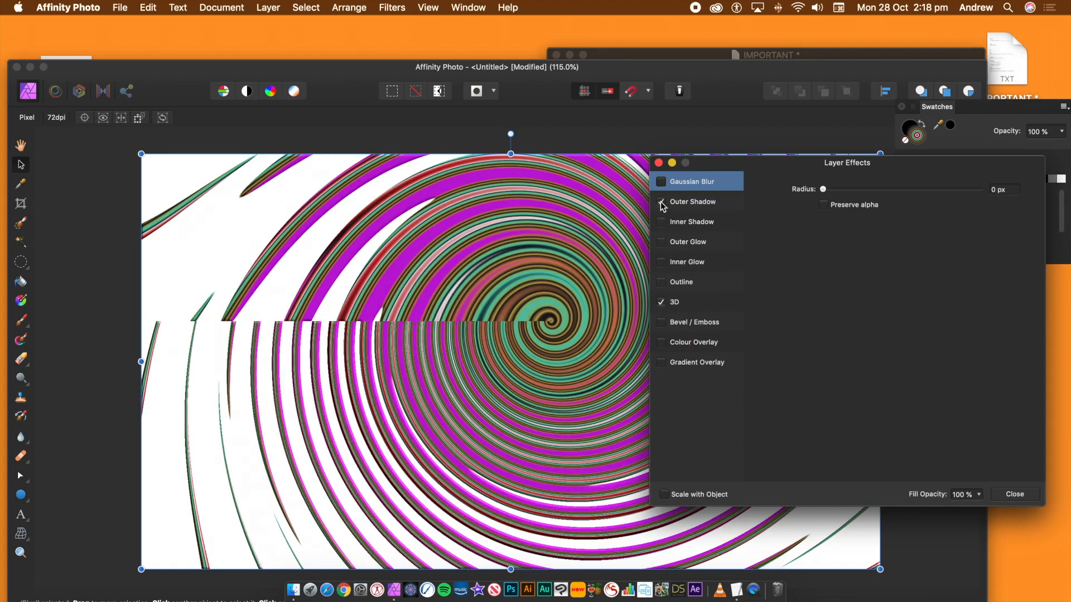
- Enable Outer Shadow with opacity 36%, offset 19.6 px and intensity 56%, and turn off the 3D effect
{"action": "left_click", "coordinate": [694, 206]}
{"action": "mouse_move", "coordinate": [840, 222]}
{"action": "left_mouse_down"}
{"action": "mouse_move", "coordinate": [858, 222]}
{"action": "mouse_move", "coordinate": [872, 239]}
{"action": "mouse_move", "coordinate": [929, 238]}
{"action": "mouse_move", "coordinate": [874, 245]}
{"action": "mouse_move", "coordinate": [907, 245]}
{"action": "left_mouse_up"}
{"action": "left_click_drag", "start_coordinate": [832, 256], "coordinate": [910, 255]}
{"action": "left_click_drag", "start_coordinate": [902, 207], "coordinate": [880, 205]}
{"action": "left_click", "coordinate": [662, 301]}
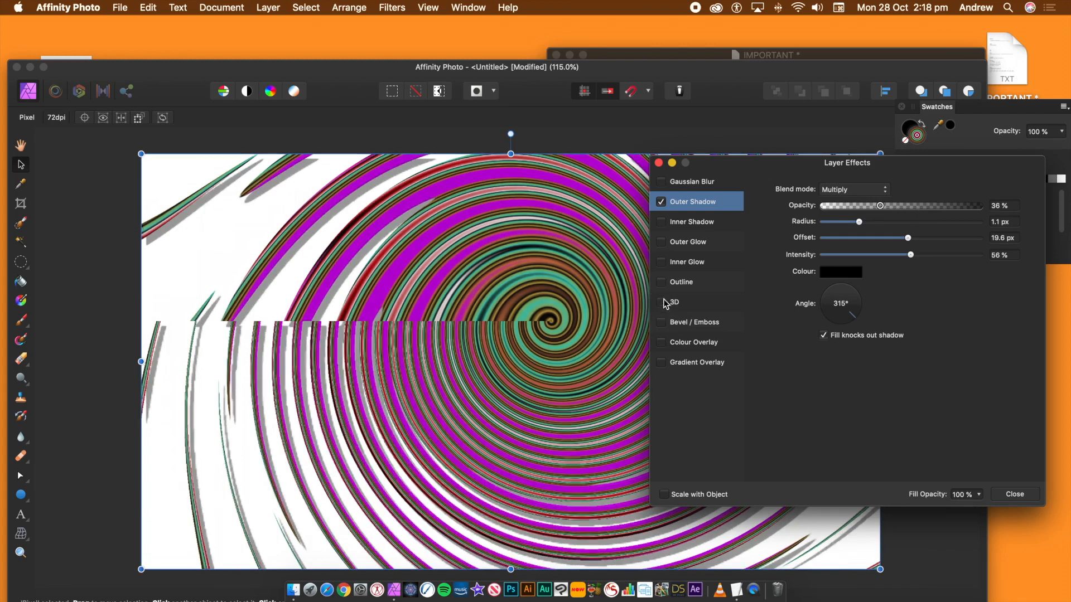
- Enable Bevel/Emboss with radius 29.3 px, turn off Outer Shadow, and close Layer Effects
{"action": "left_click", "coordinate": [662, 323]}
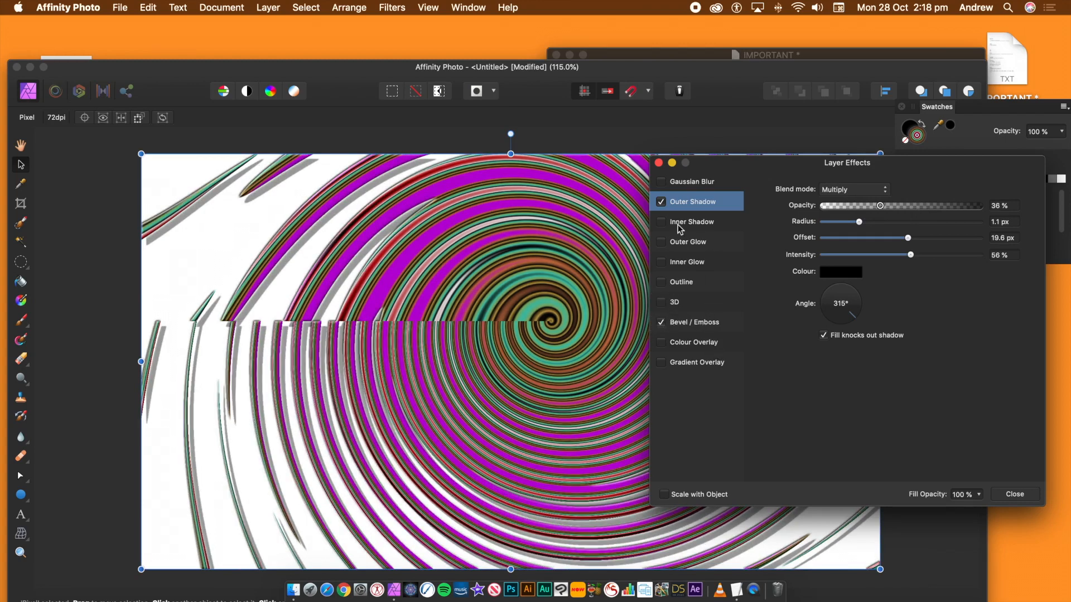
{"action": "left_click", "coordinate": [661, 202]}
{"action": "left_click", "coordinate": [705, 323]}
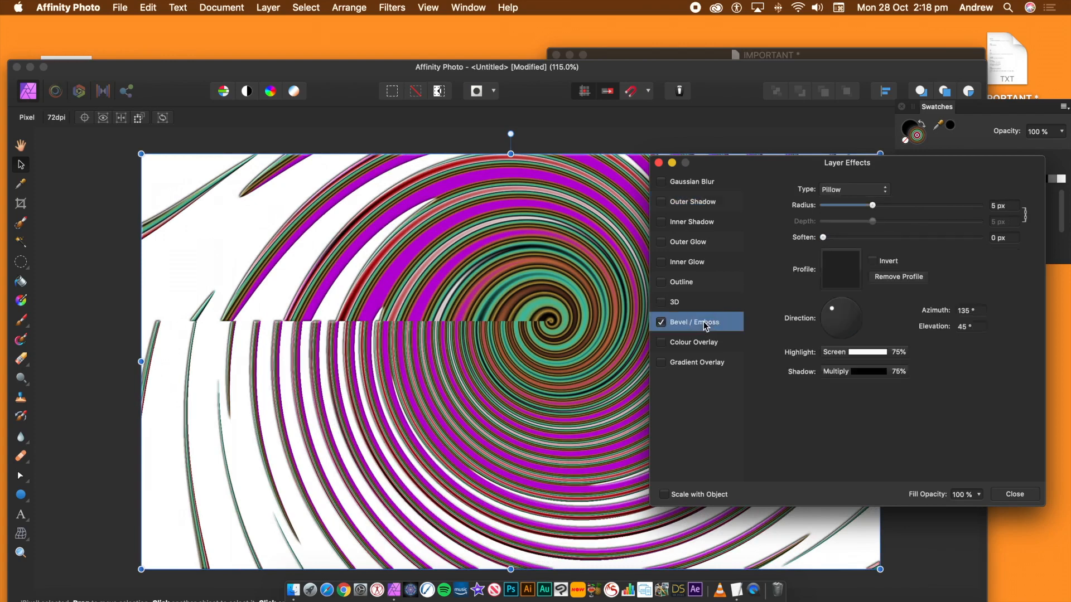
{"action": "mouse_move", "coordinate": [872, 205]}
{"action": "left_mouse_down"}
{"action": "mouse_move", "coordinate": [935, 206]}
{"action": "mouse_move", "coordinate": [926, 208]}
{"action": "left_mouse_up"}
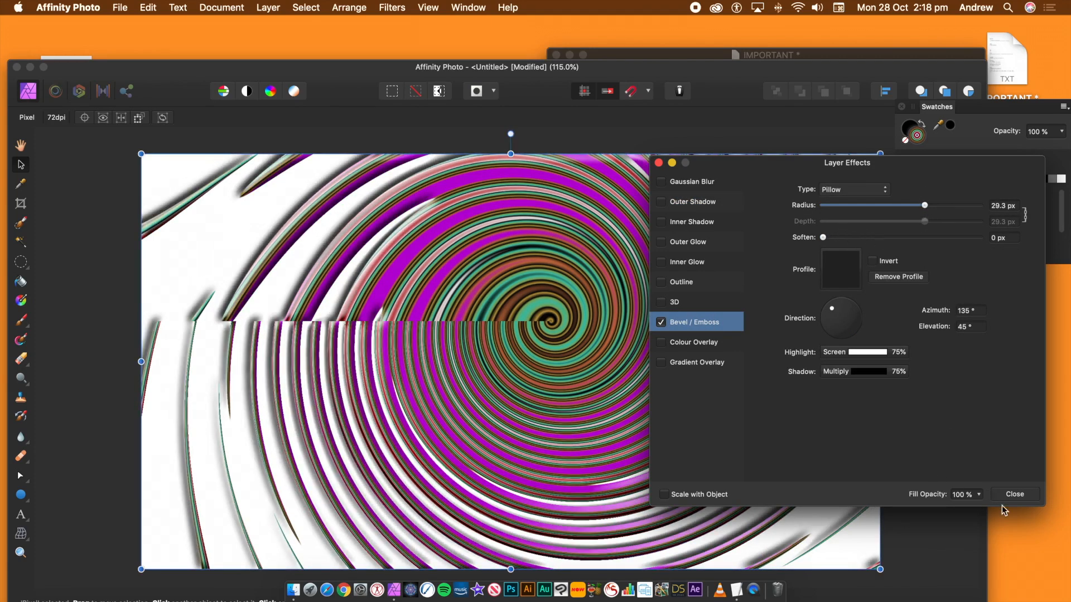
{"action": "left_click", "coordinate": [1015, 495]}
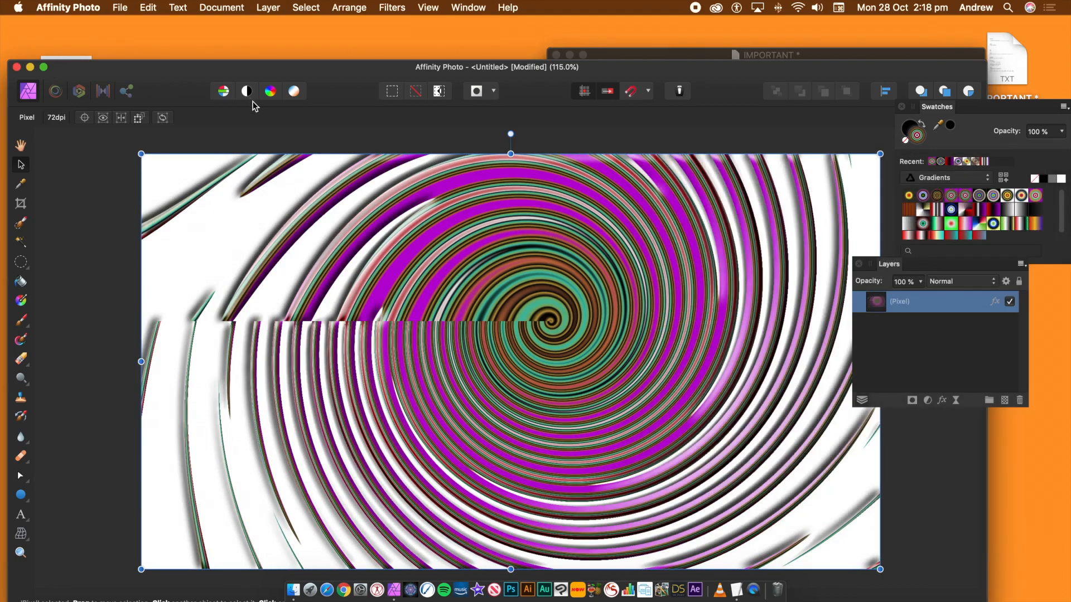
- Undo the outer shadow and bevel layer effect changes
{"action": "key", "text": "super+z"}
{"action": "key", "text": "super+z"}
{"action": "key", "text": "super+z"}
{"action": "key", "text": "super+z"}
{"action": "key", "text": "super+z"}
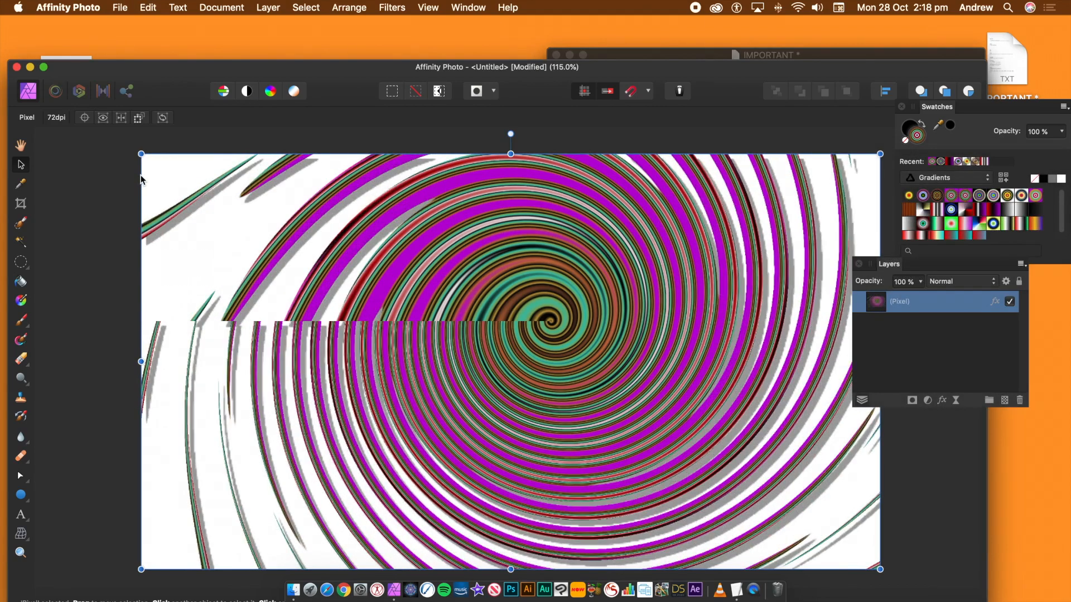
{"action": "key", "text": "super+z"}
{"action": "key", "text": "super+z"}
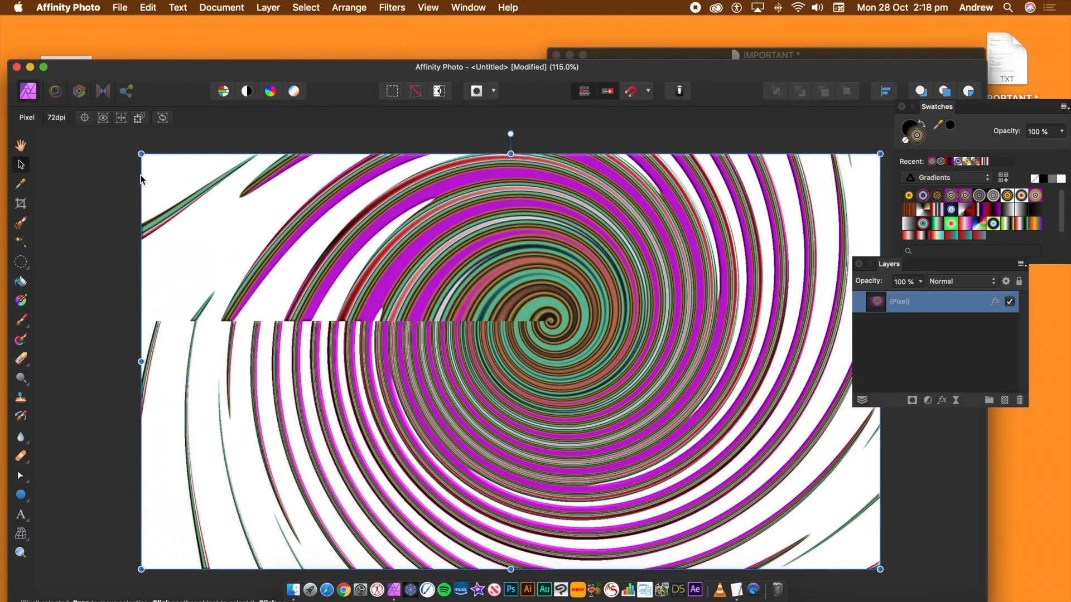
- Move the spiral layer up so its lower part sits across the top of the canvas
{"action": "left_click_drag", "start_coordinate": [450, 203], "coordinate": [360, 285]}
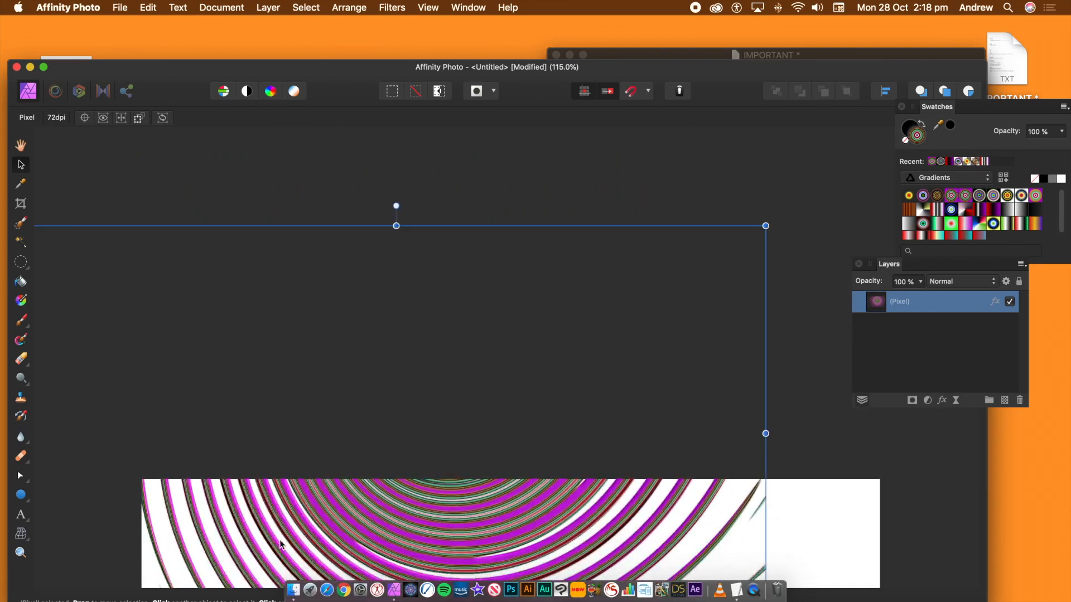
{"action": "left_click", "coordinate": [21, 146]}
{"action": "left_click_drag", "start_coordinate": [380, 508], "coordinate": [355, 162]}
{"action": "left_click", "coordinate": [25, 168]}
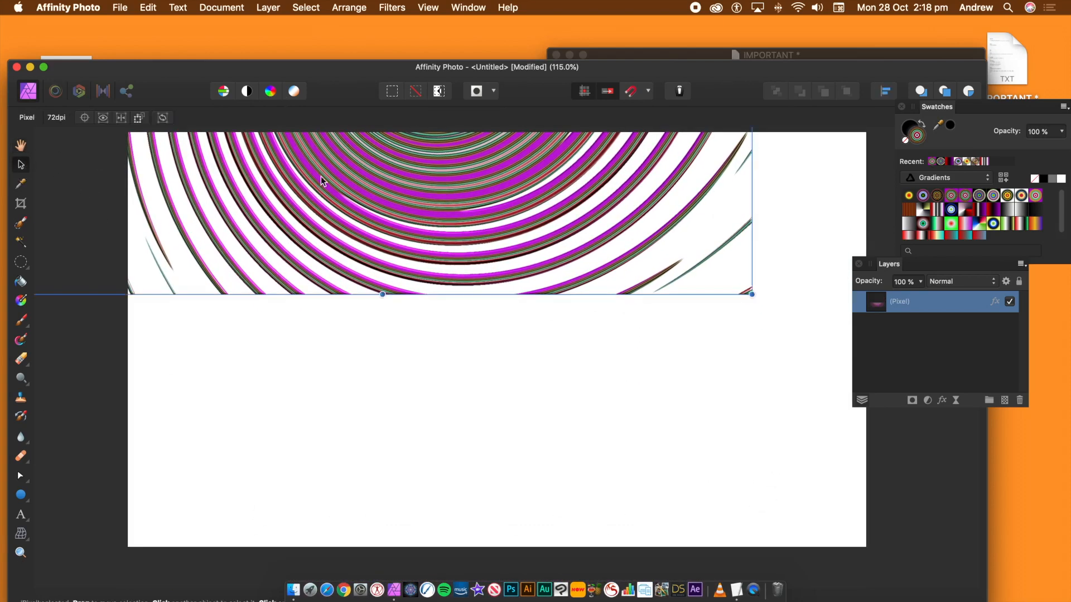
- Duplicate the spiral layer into three more copies and position them at different spots across the canvas
{"action": "left_click_drag", "start_coordinate": [318, 176], "coordinate": [612, 295]}
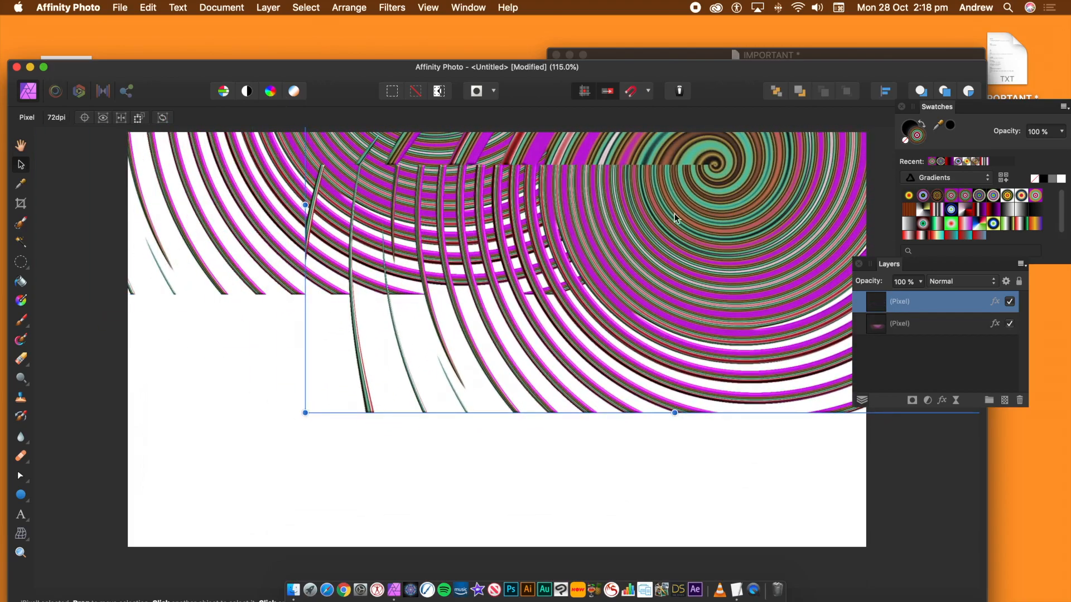
{"action": "left_click_drag", "start_coordinate": [711, 172], "coordinate": [427, 352]}
{"action": "left_click_drag", "start_coordinate": [348, 303], "coordinate": [628, 412]}
{"action": "left_click_drag", "start_coordinate": [211, 229], "coordinate": [421, 346]}
{"action": "left_click_drag", "start_coordinate": [610, 413], "coordinate": [532, 334]}
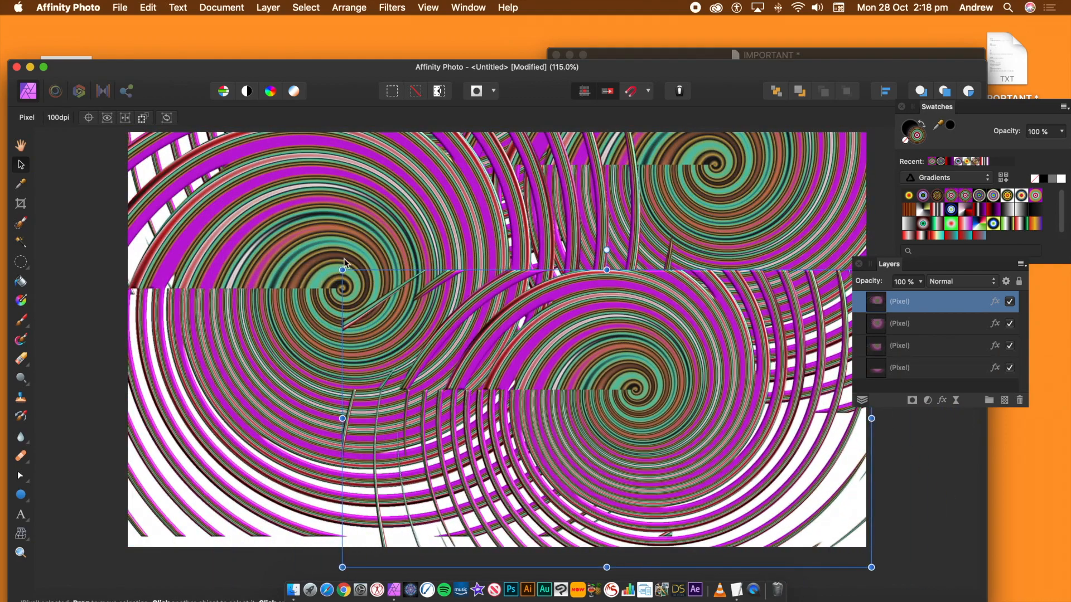
- Rotate the top spiral copy clockwise and select the spiral layer beneath it
{"action": "left_click_drag", "start_coordinate": [341, 262], "coordinate": [399, 191]}
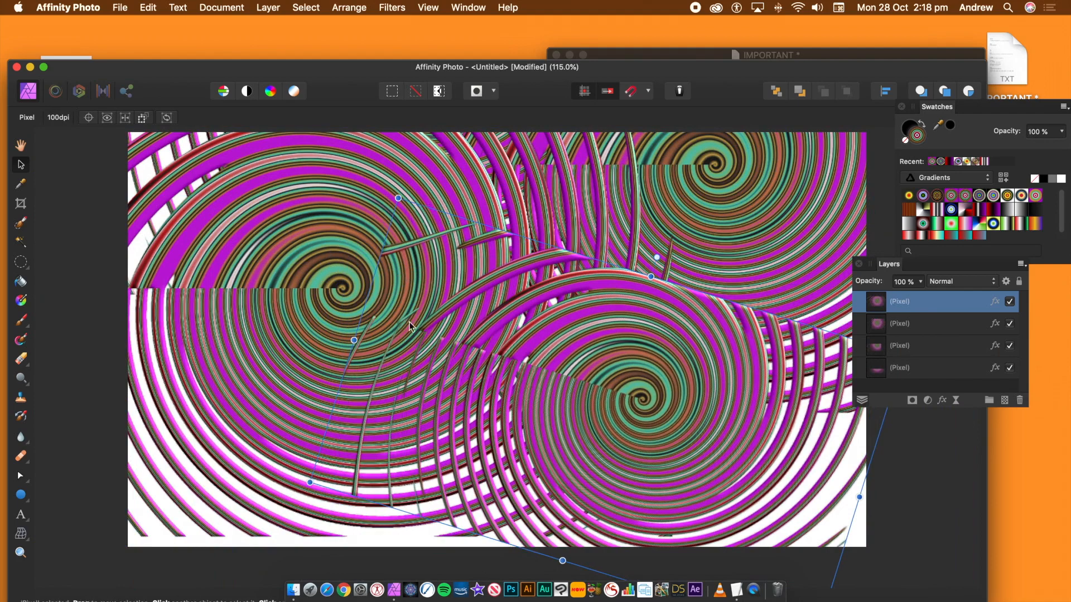
{"action": "left_click", "coordinate": [266, 304]}
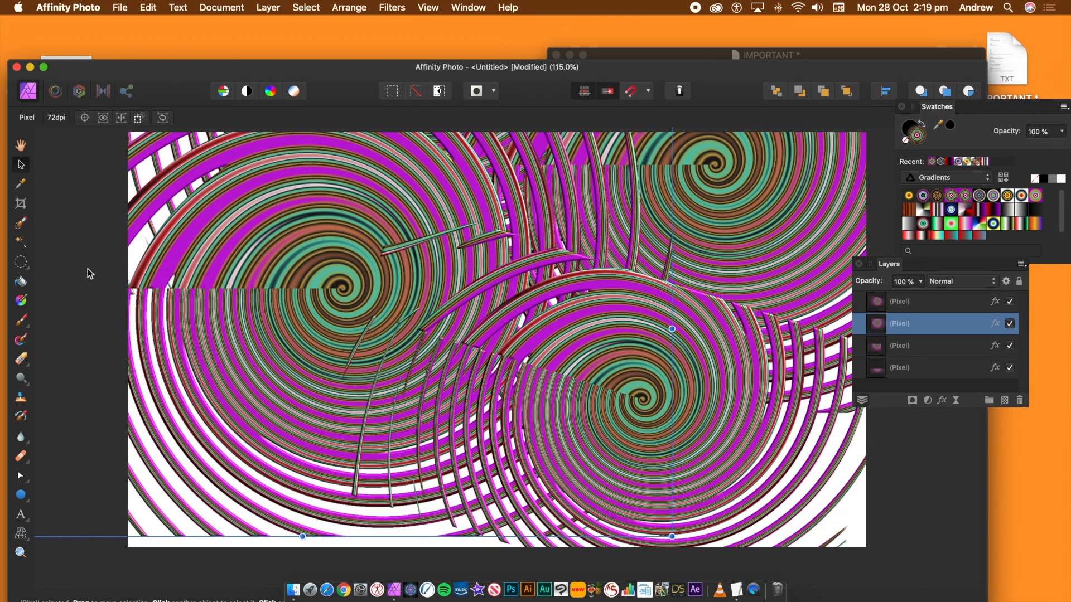